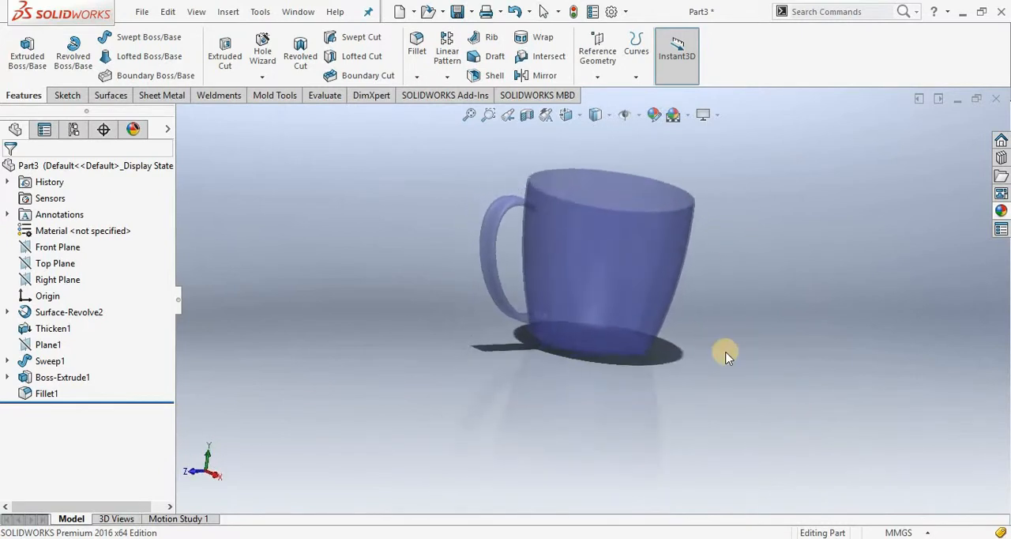
scroll(615, 167, "down", 2)
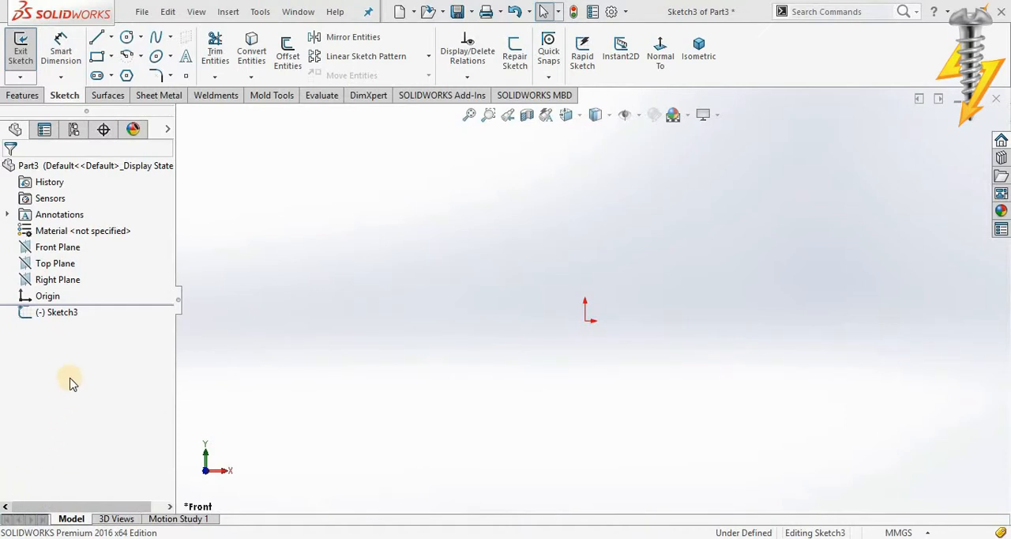
Step: Start a sketch on the Front Plane and draw a horizontal line about 53 mm long from the origin
right_click(63, 247)
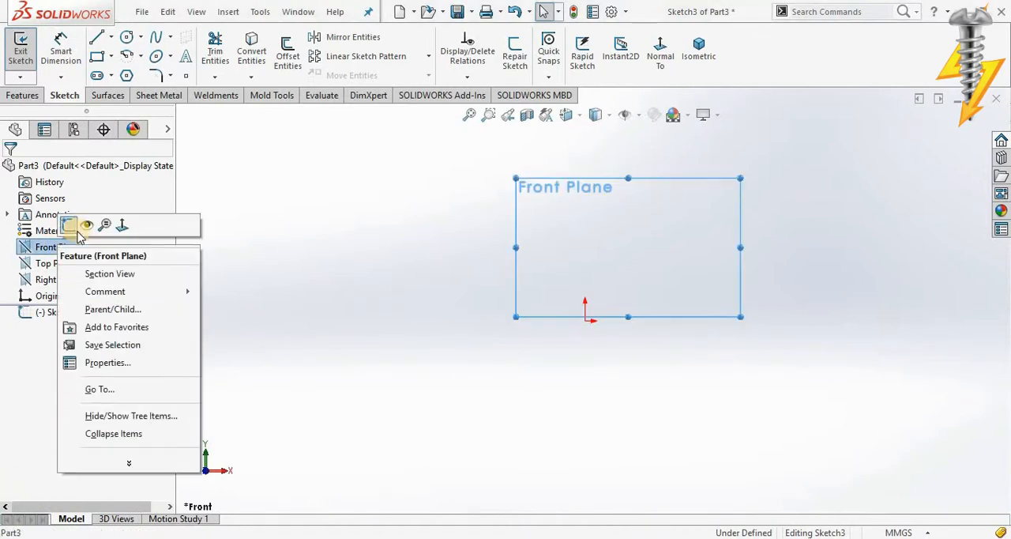
left_click(73, 229)
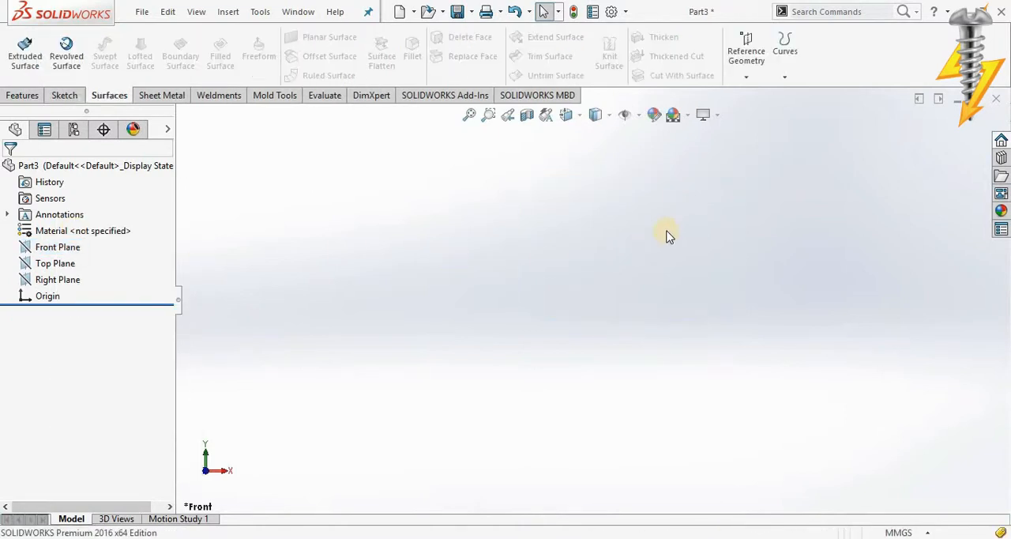
right_click(63, 247)
left_click(71, 229)
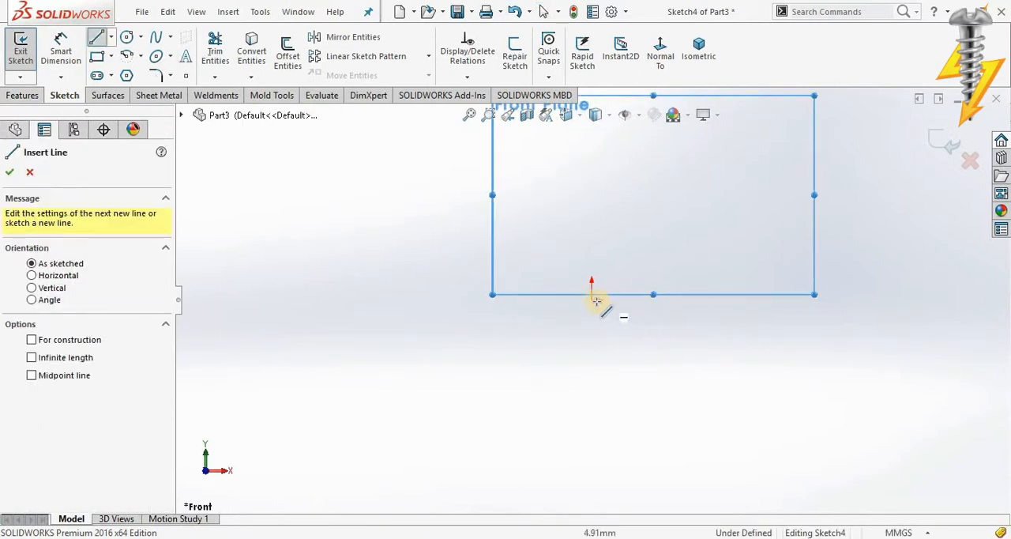
left_click_drag(592, 299, 686, 299)
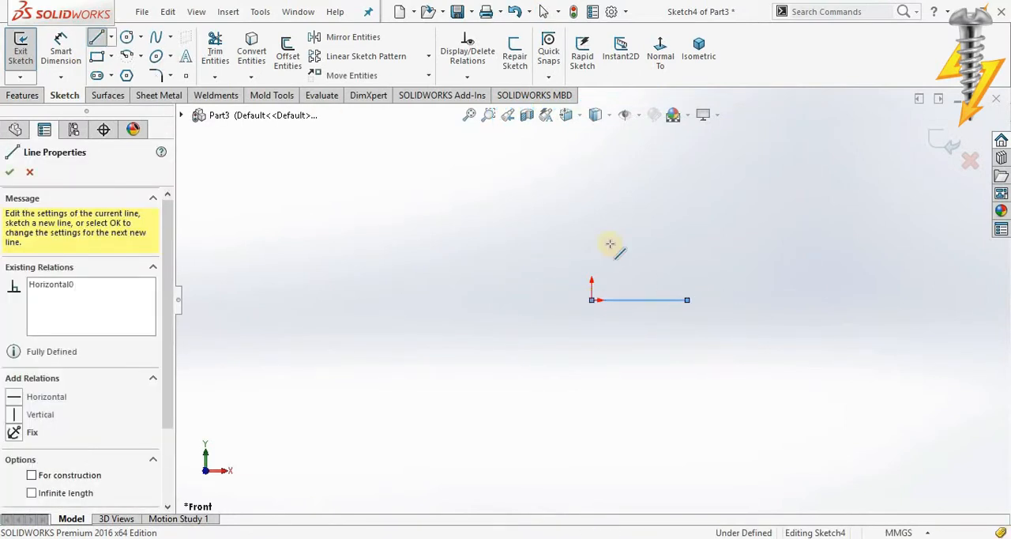
Step: Draw a three-point spline rising from the line's outer end, curving slightly outward to form the cup's side profile
left_click(155, 38)
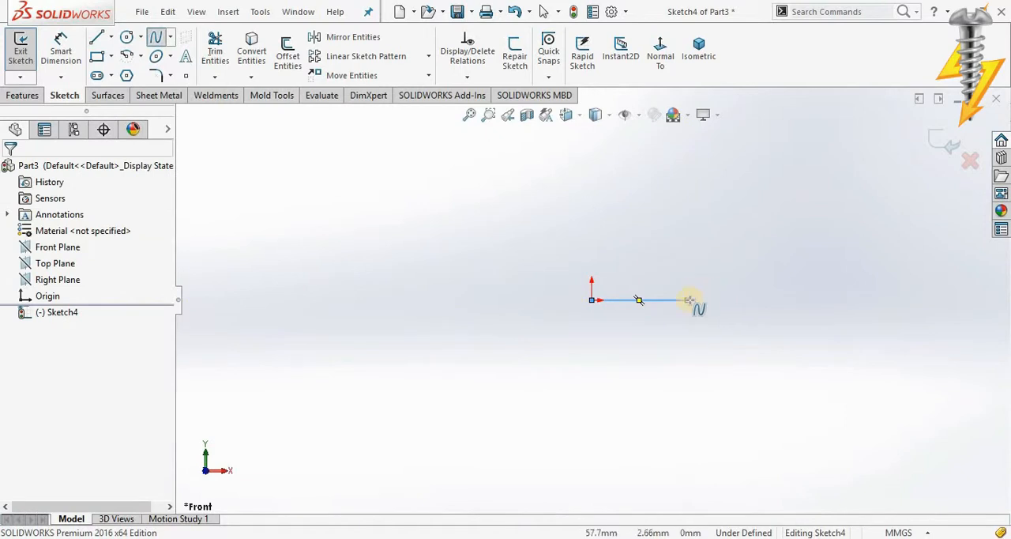
left_click(687, 299)
left_click(720, 162)
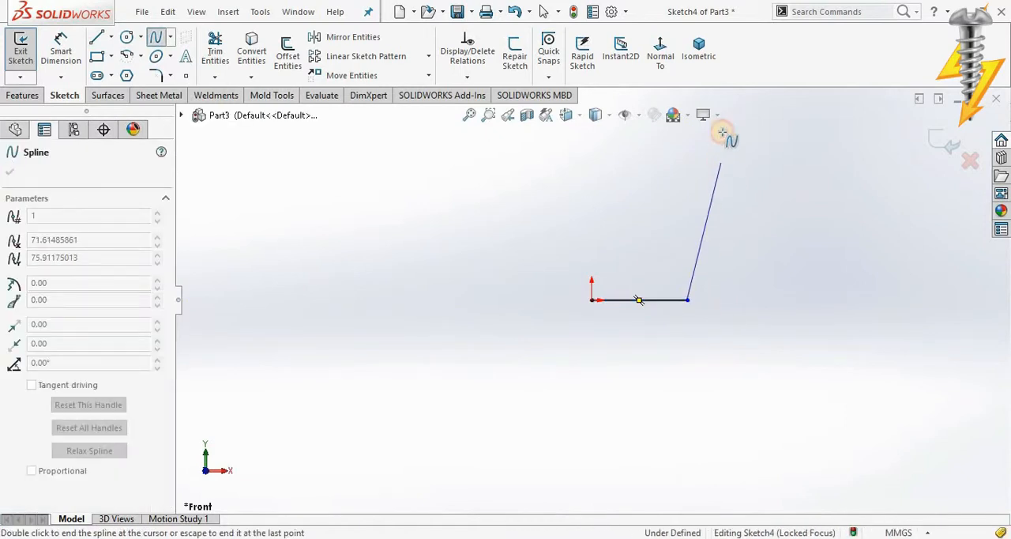
scroll(723, 123, "up", 1)
scroll(699, 113, "up", 1)
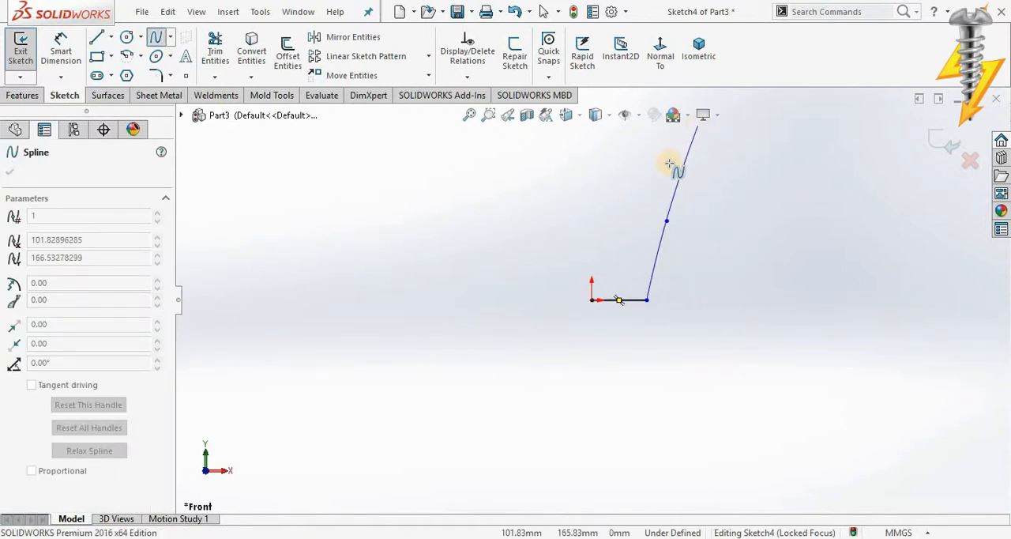
left_click(670, 150)
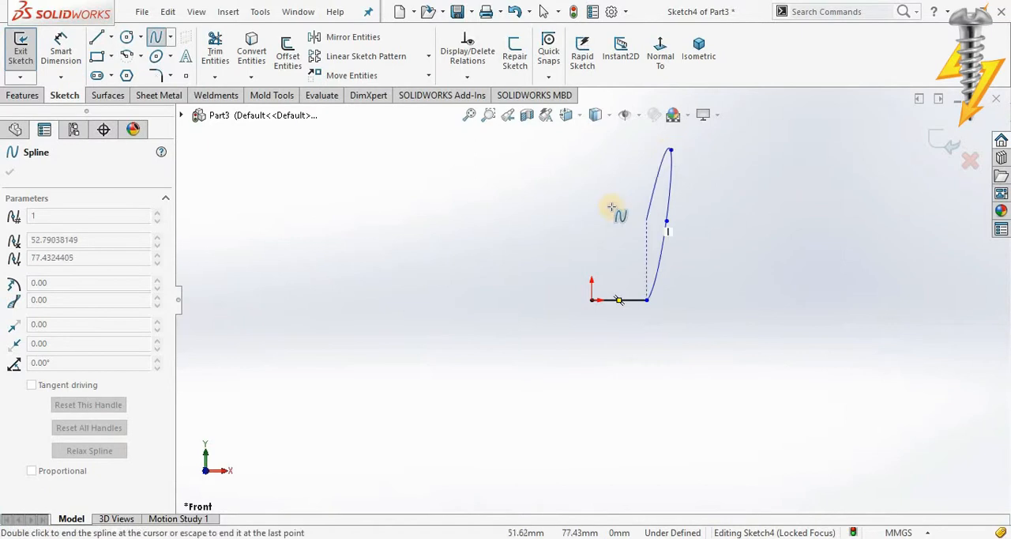
Step: Round the corner between the base line and the spline with a 10 mm sketch fillet
left_click(156, 75)
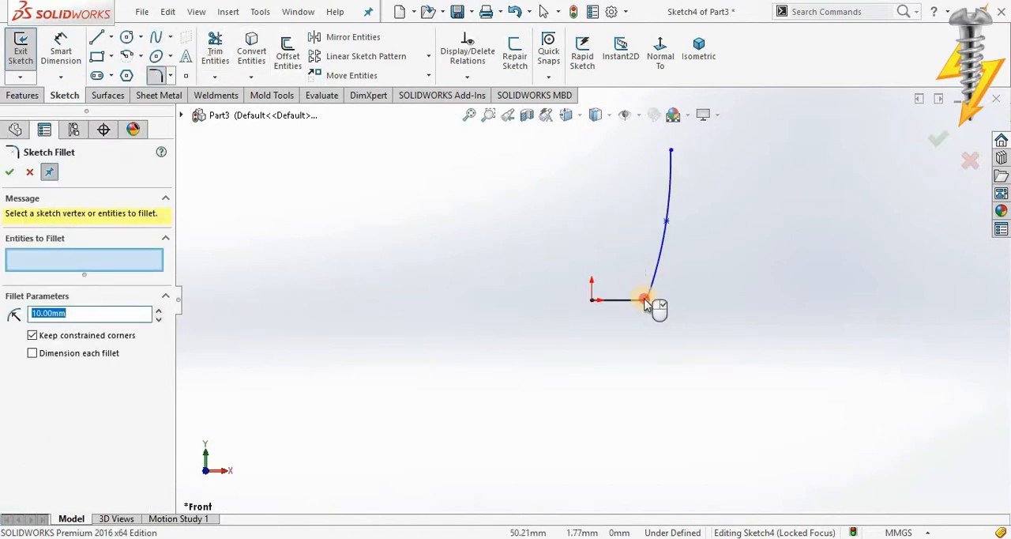
left_click(644, 302)
scroll(641, 299, "down", 1)
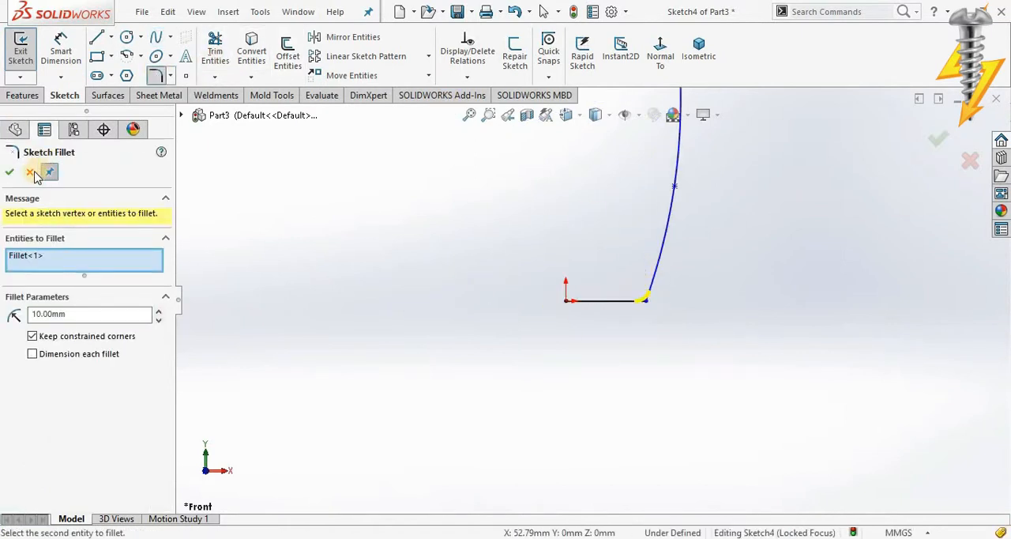
left_click(11, 171)
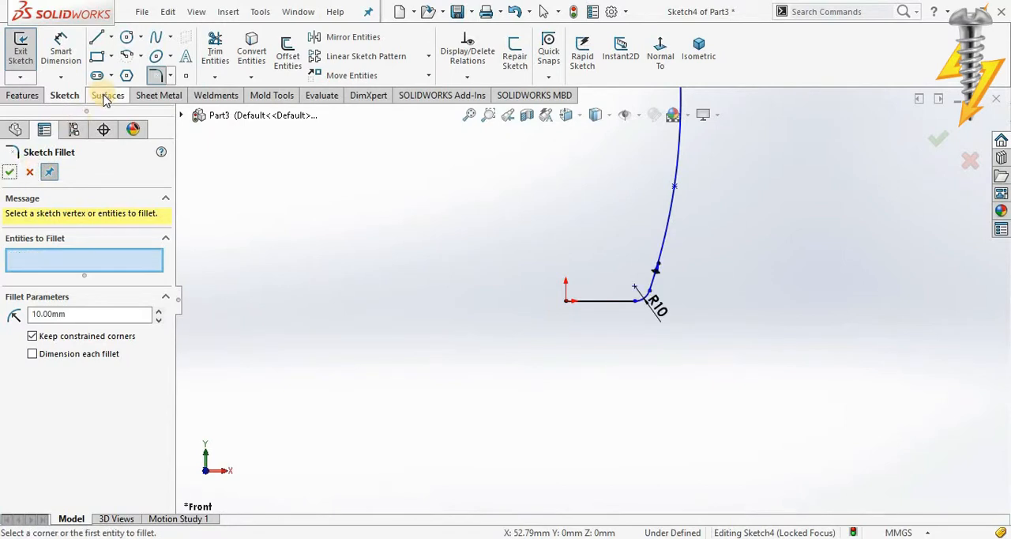
left_click(10, 172)
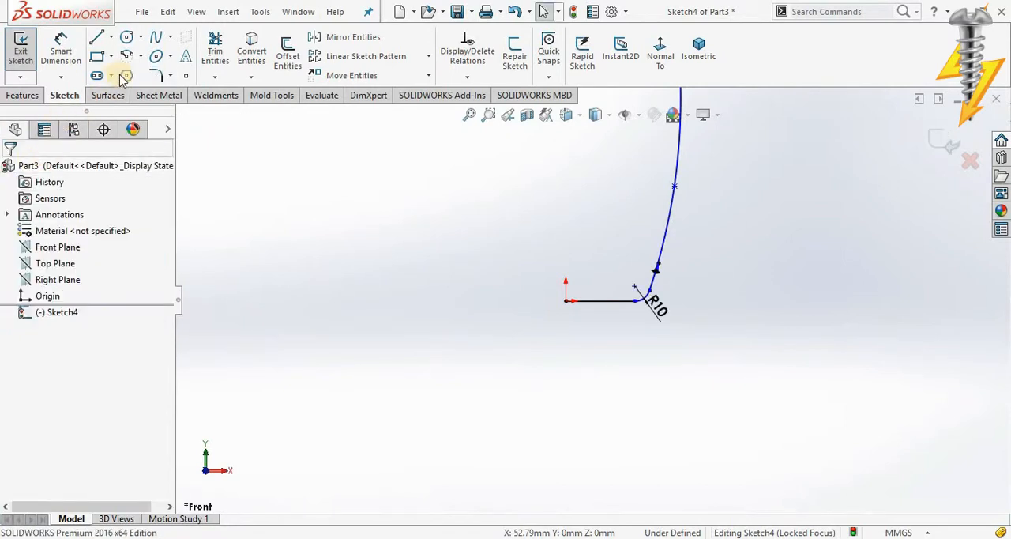
Step: Draw a vertical centerline through the origin, extending above and below the base line
left_click(108, 94)
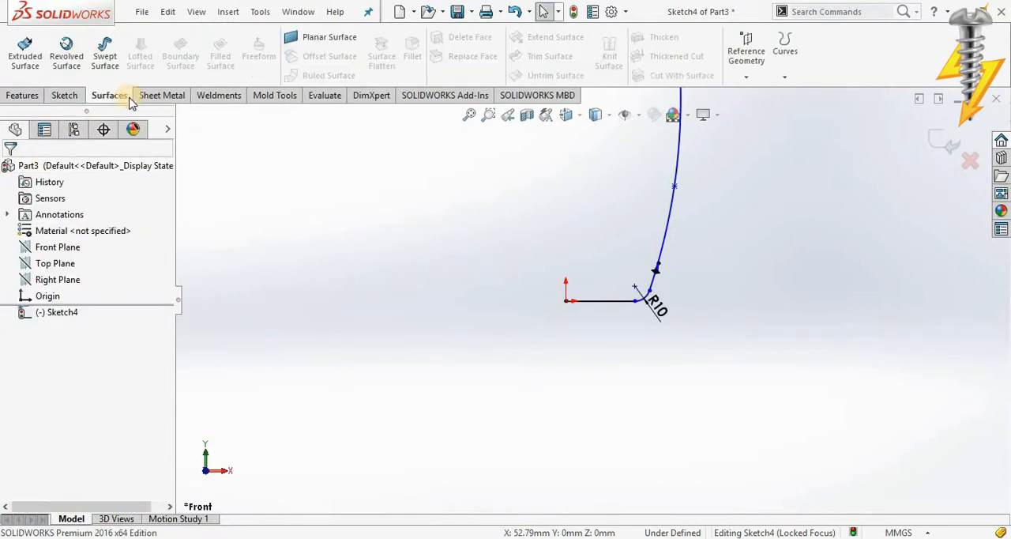
left_click(63, 95)
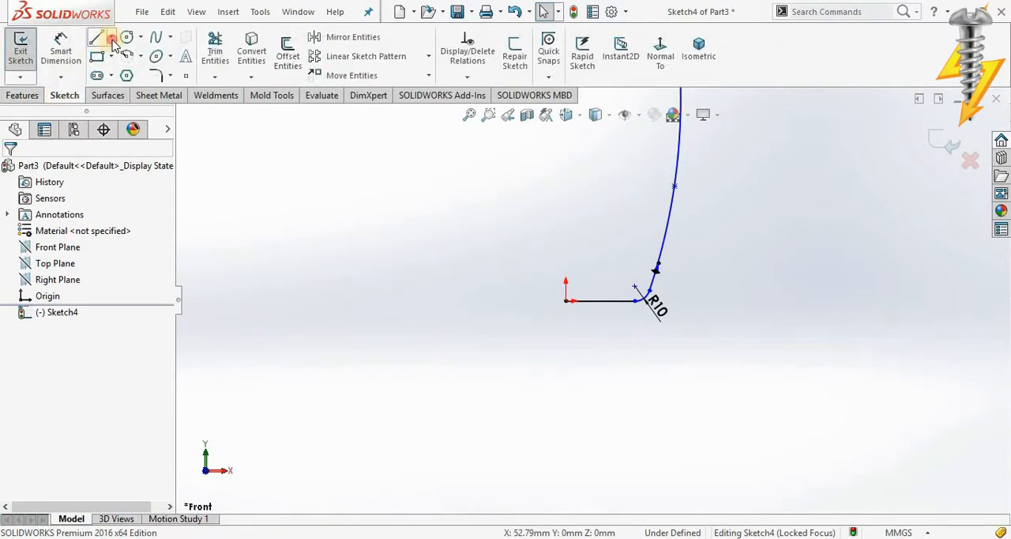
left_click(111, 37)
left_click(133, 72)
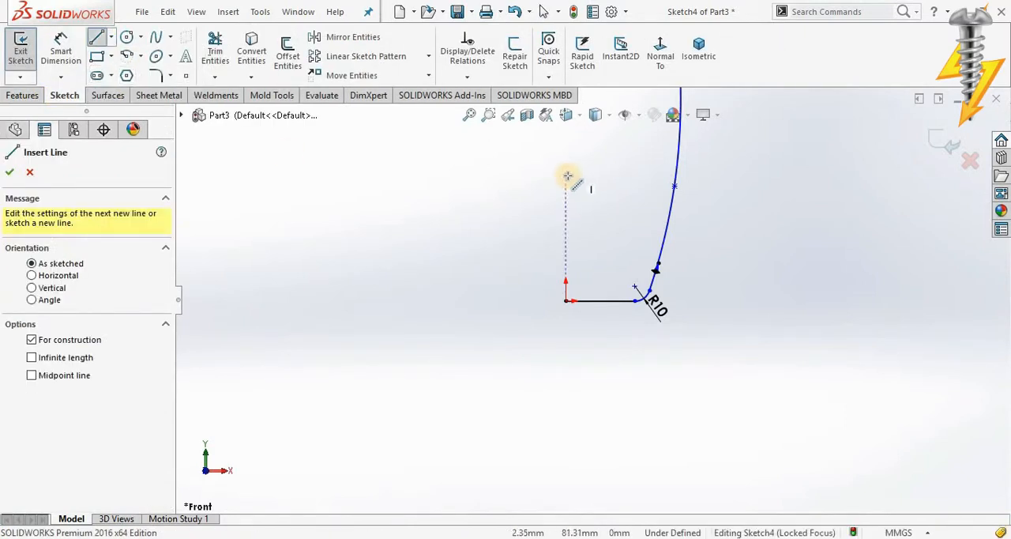
left_click(567, 176)
left_click(564, 350)
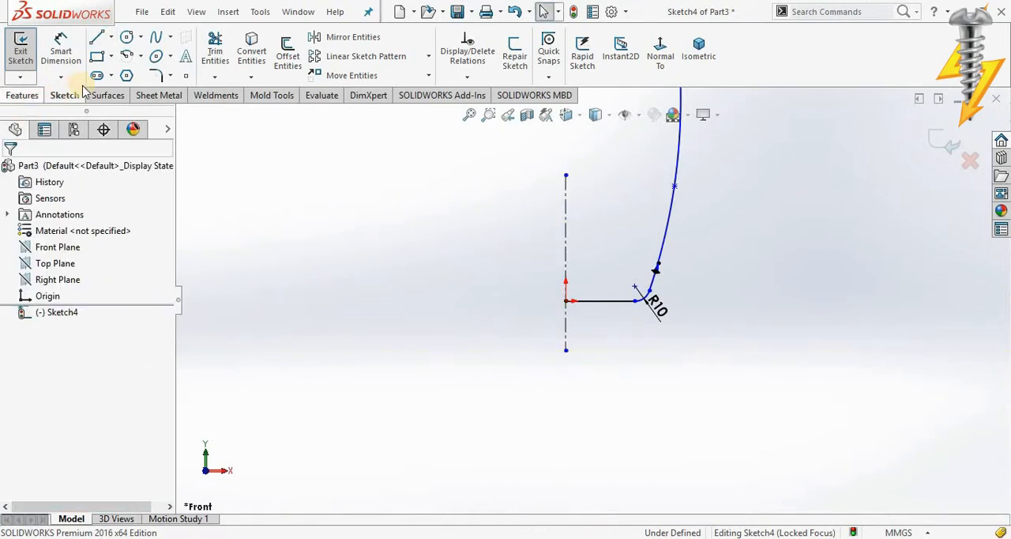
Step: Revolve the profile 360 degrees about the centerline as a surface to form the cup body
left_click(107, 95)
left_click(56, 50)
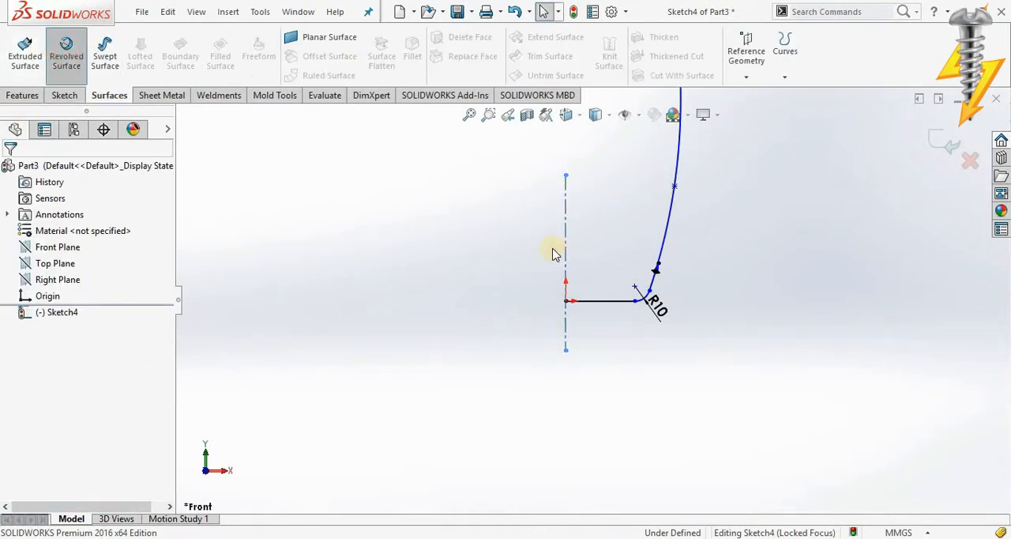
middle_click_drag(541, 274, 562, 176)
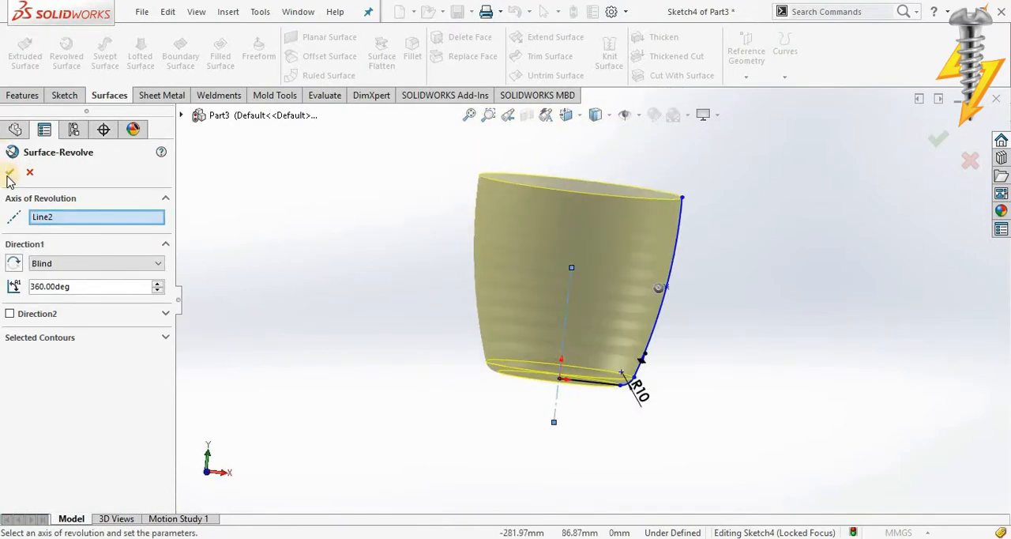
left_click(9, 173)
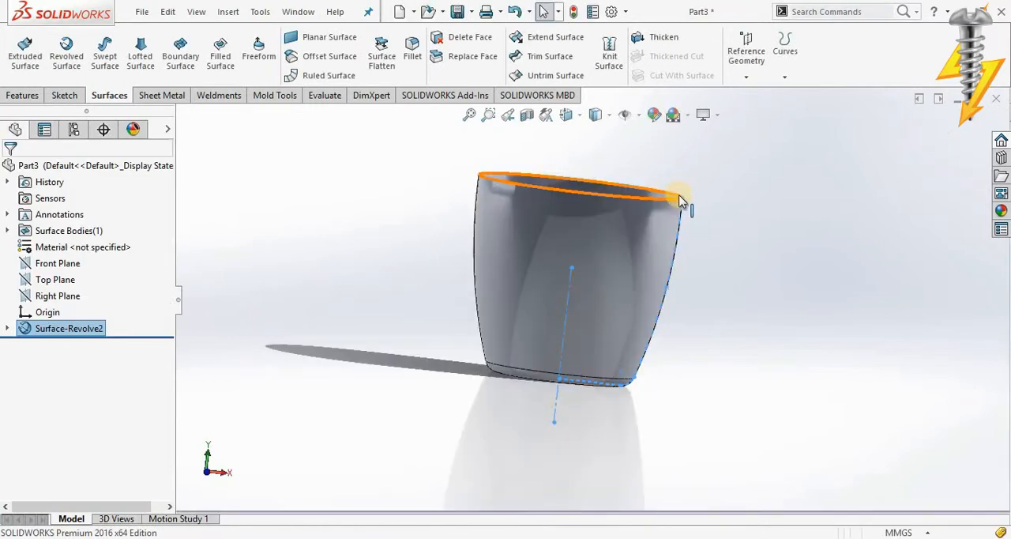
Step: Thicken the revolved cup surface by 1.5 mm to make it a solid wall
middle_click_drag(680, 200, 599, 300)
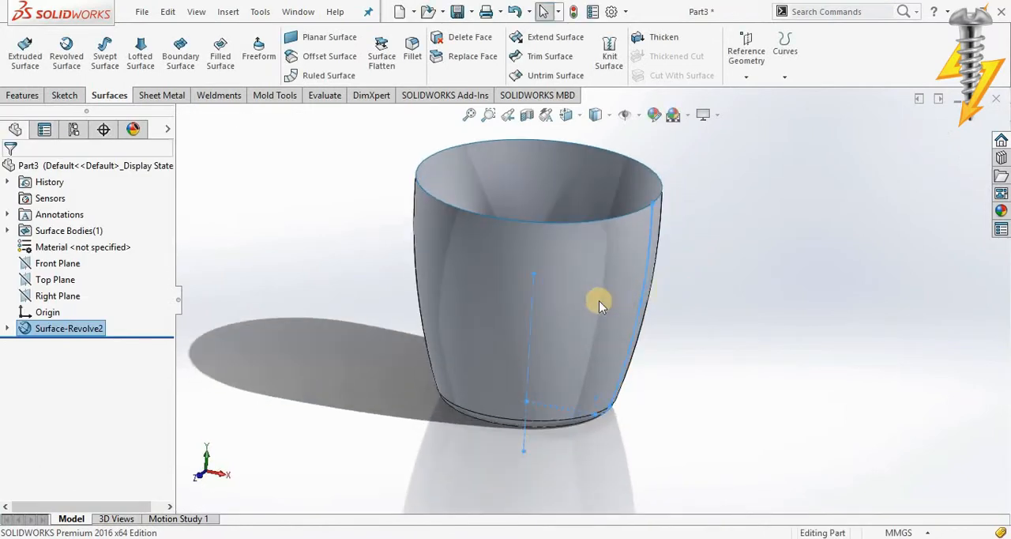
scroll(599, 300, "up", 2)
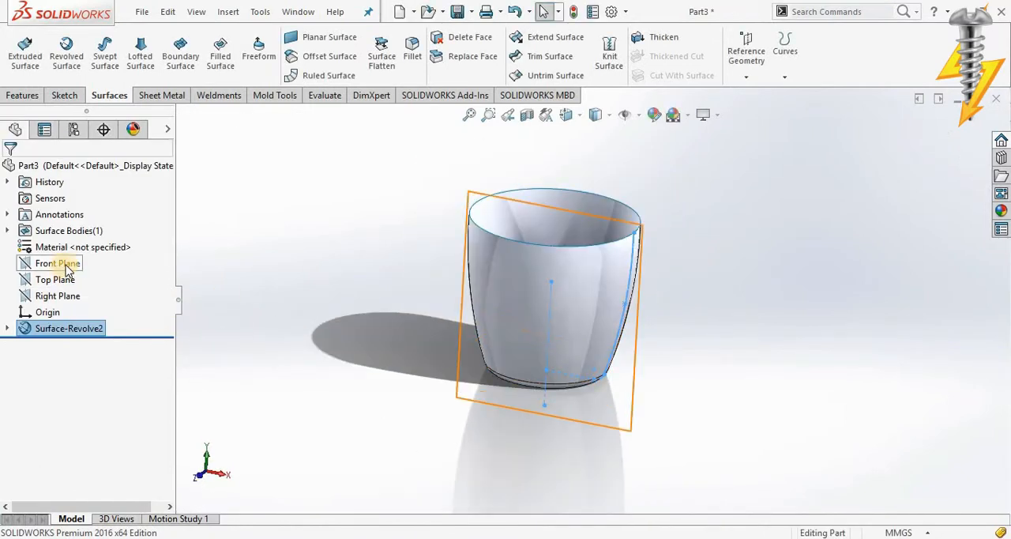
left_click(265, 249)
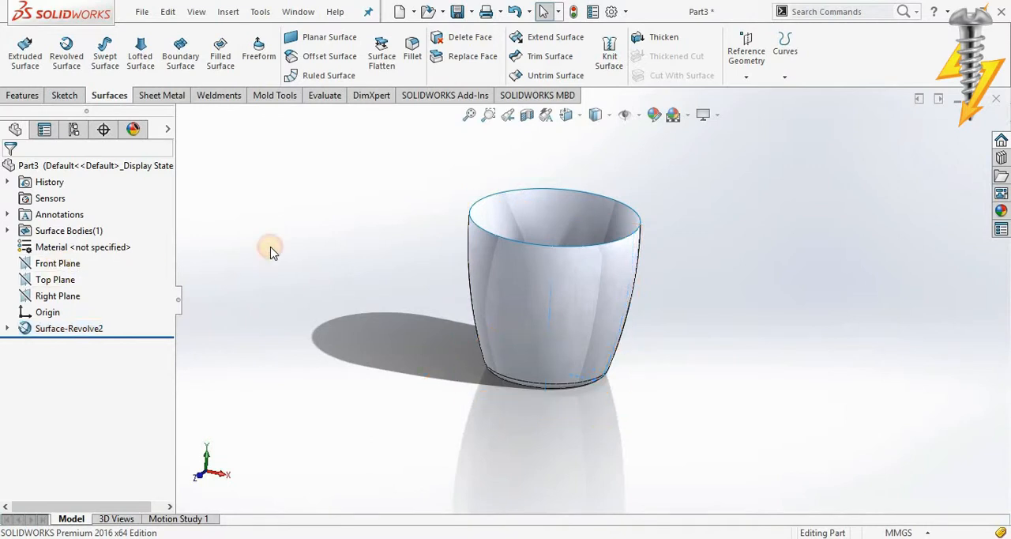
left_click(660, 43)
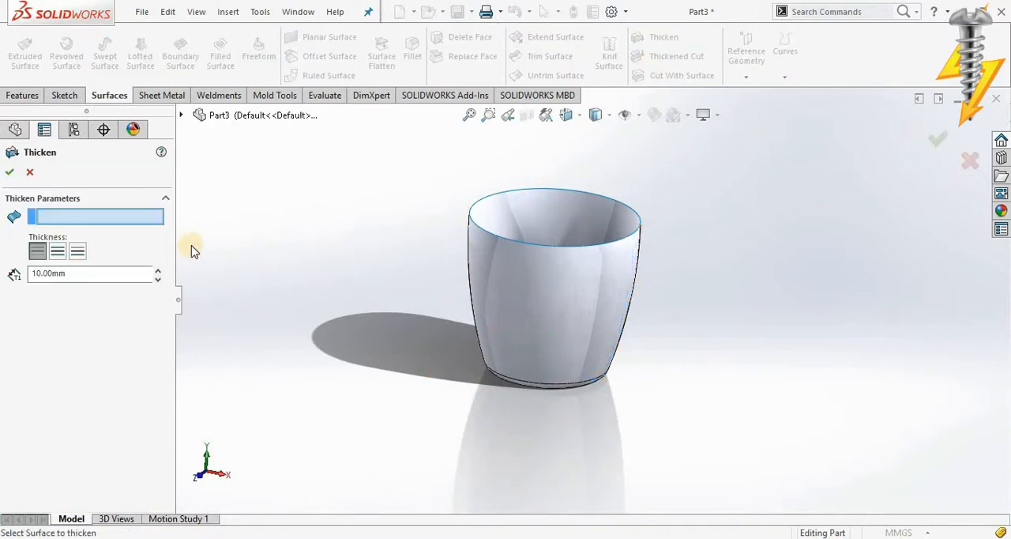
left_click_drag(67, 273, 27, 276)
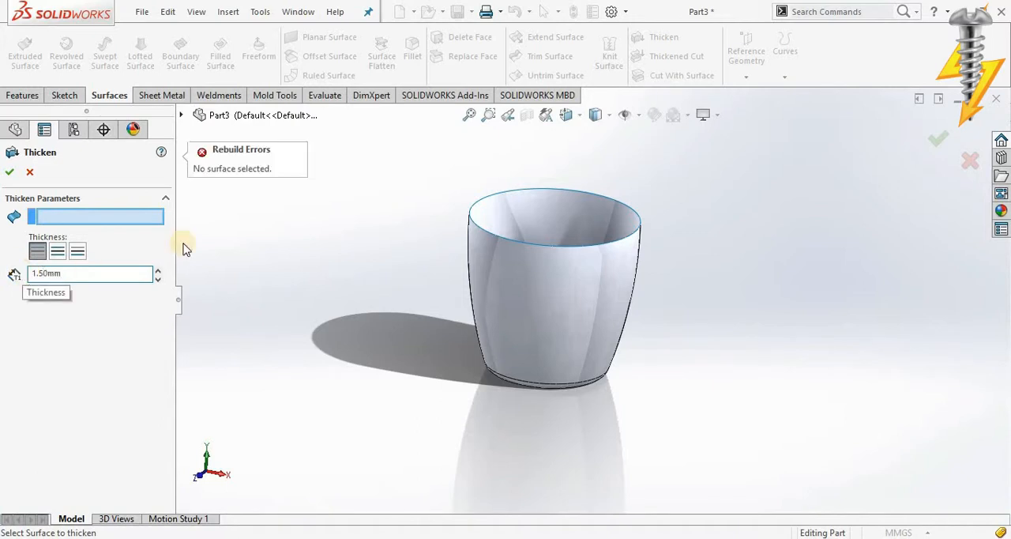
left_click(521, 273)
scroll(426, 211, "down", 5)
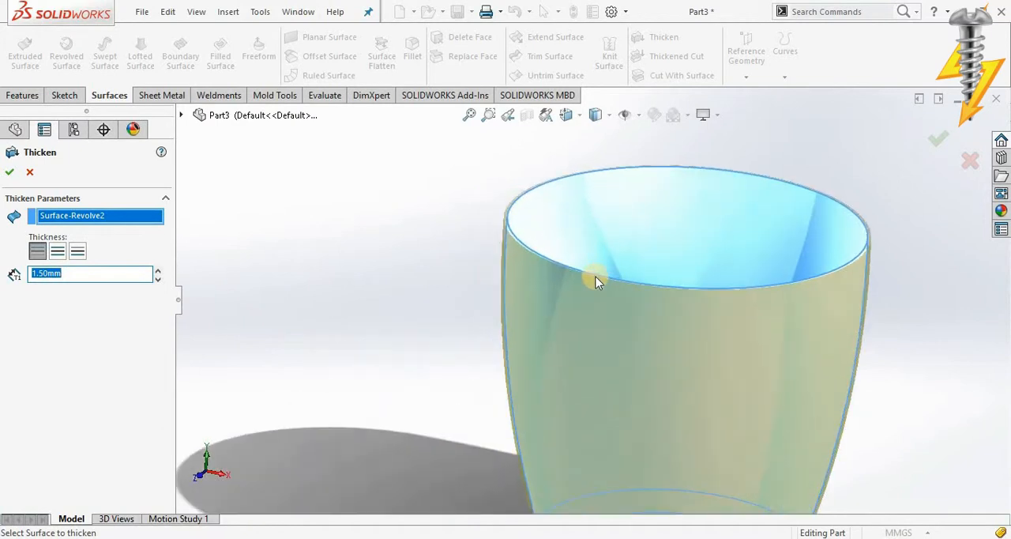
middle_click_drag(594, 274, 517, 375)
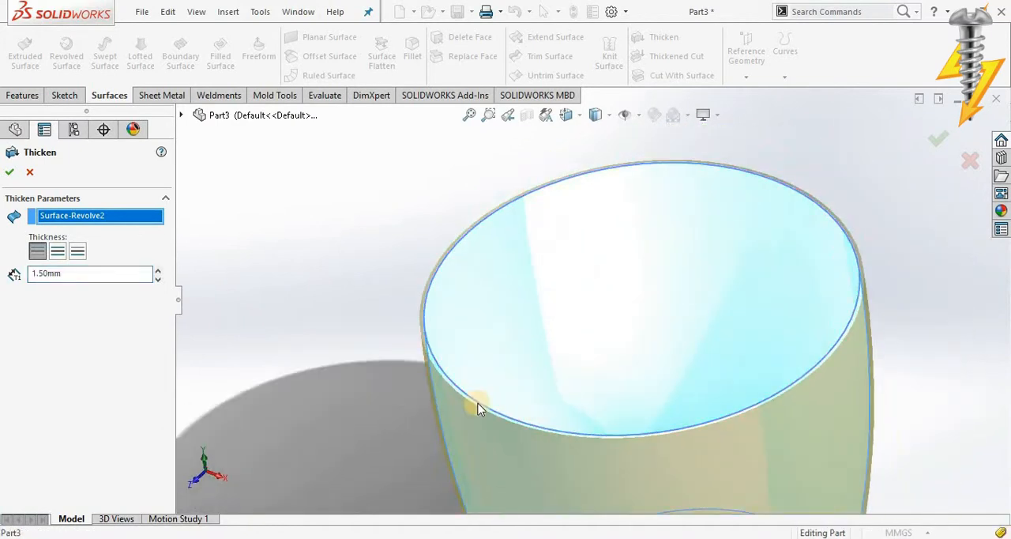
left_click(11, 172)
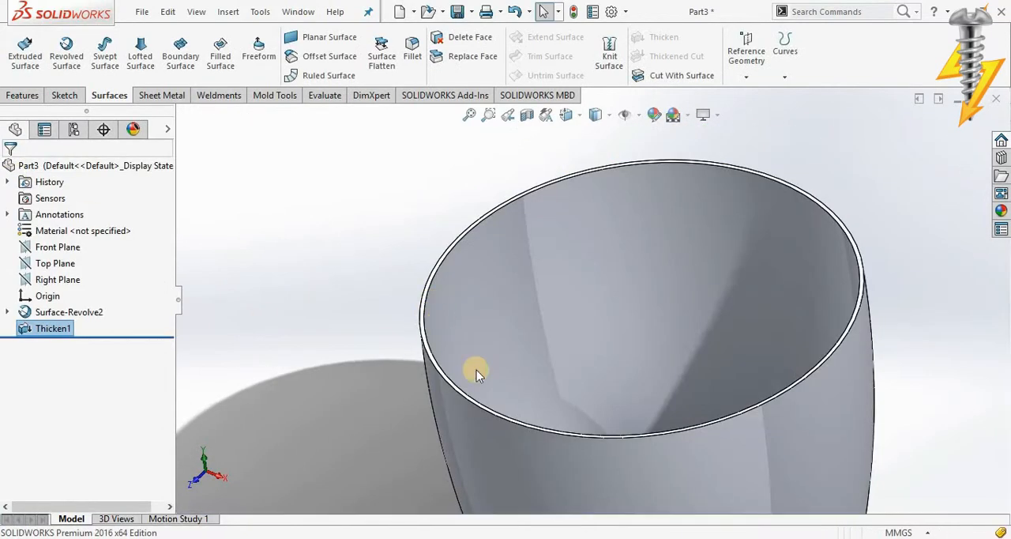
Step: Start a new reference plane parallel to the Front Plane at an offset distance
scroll(476, 370, "up", 5)
scroll(802, 340, "up", 5)
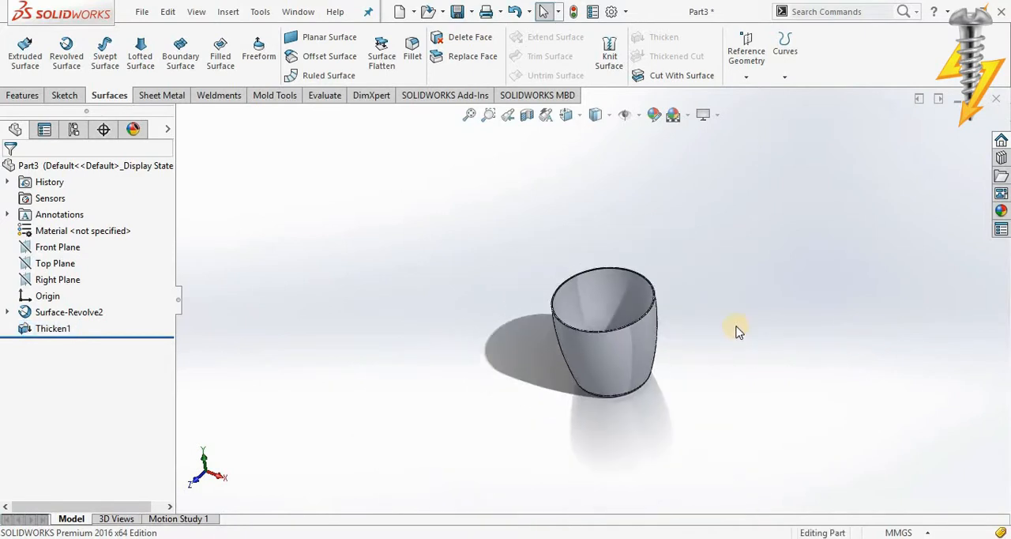
scroll(724, 334, "down", 2)
left_click(35, 98)
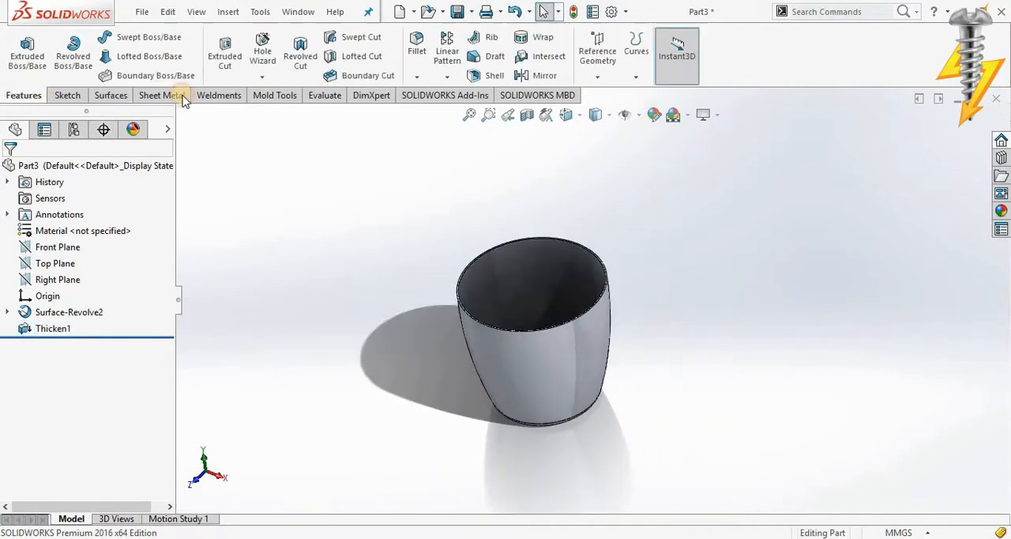
left_click(596, 78)
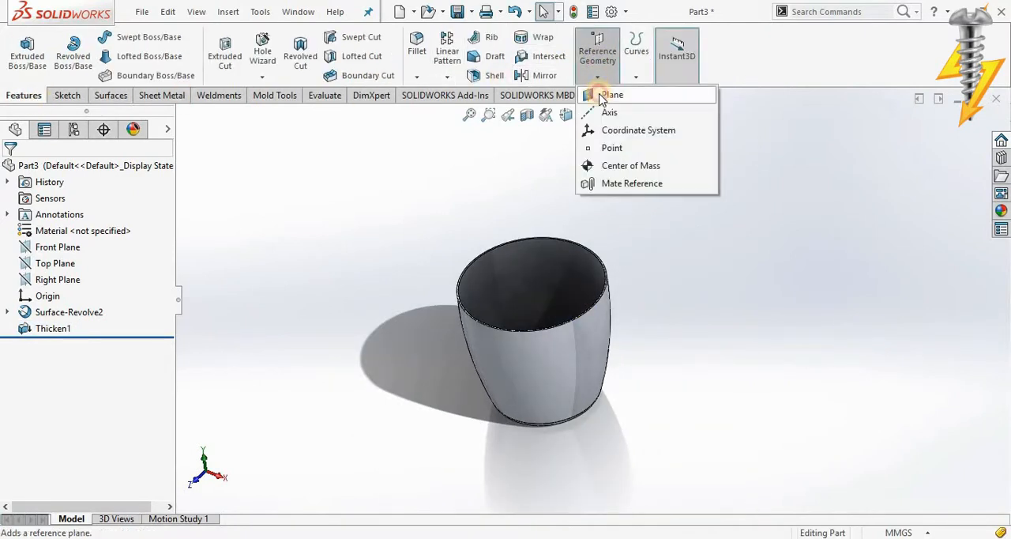
left_click(602, 95)
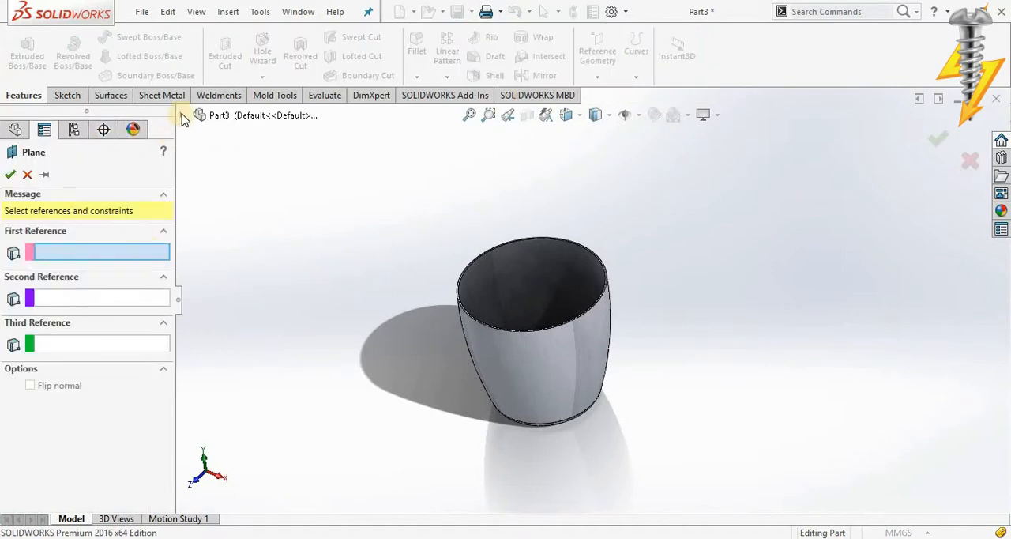
left_click(181, 116)
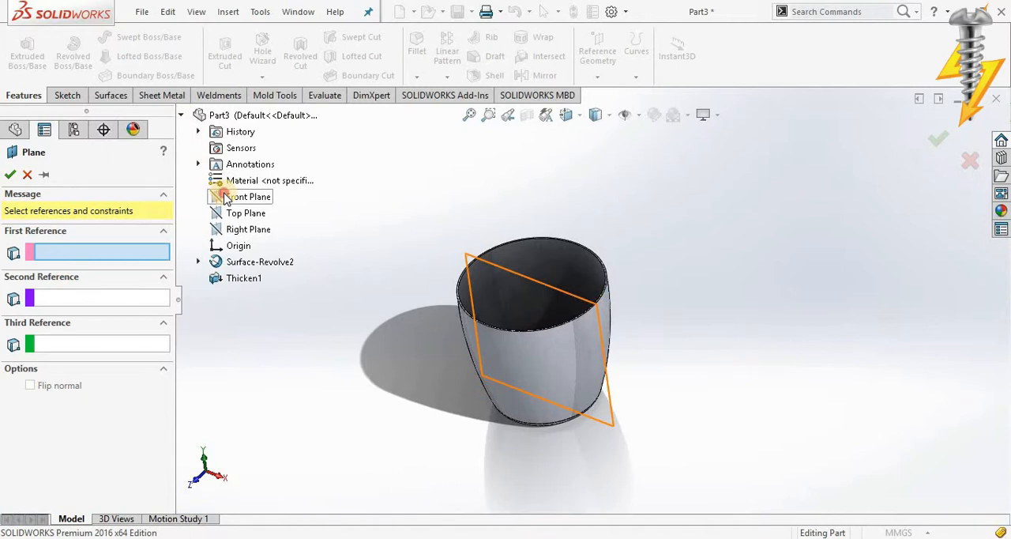
left_click(229, 196)
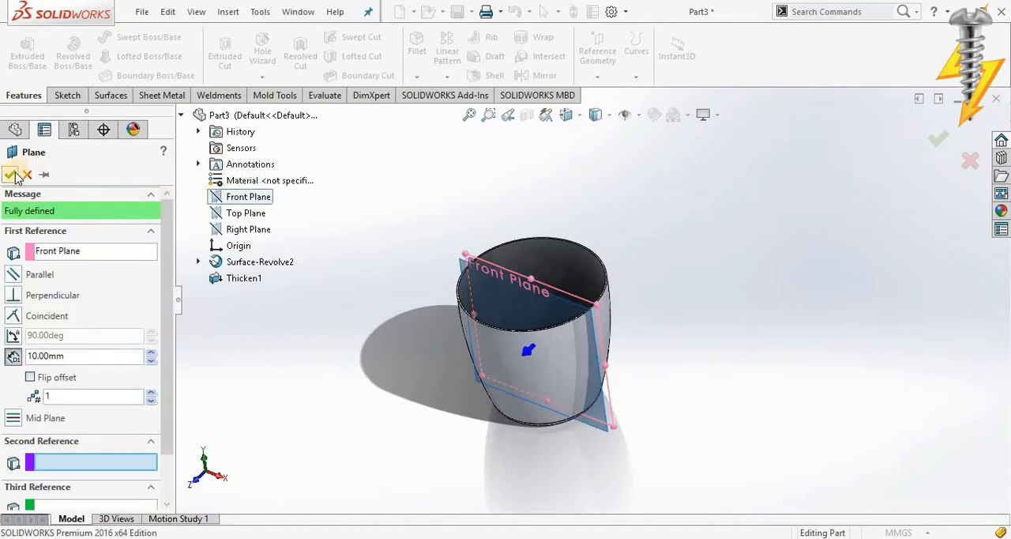
Step: Set the plane's offset to 80 mm and check its position against the outside of the cup wall
left_click(152, 352)
left_click(153, 352)
left_click(152, 352)
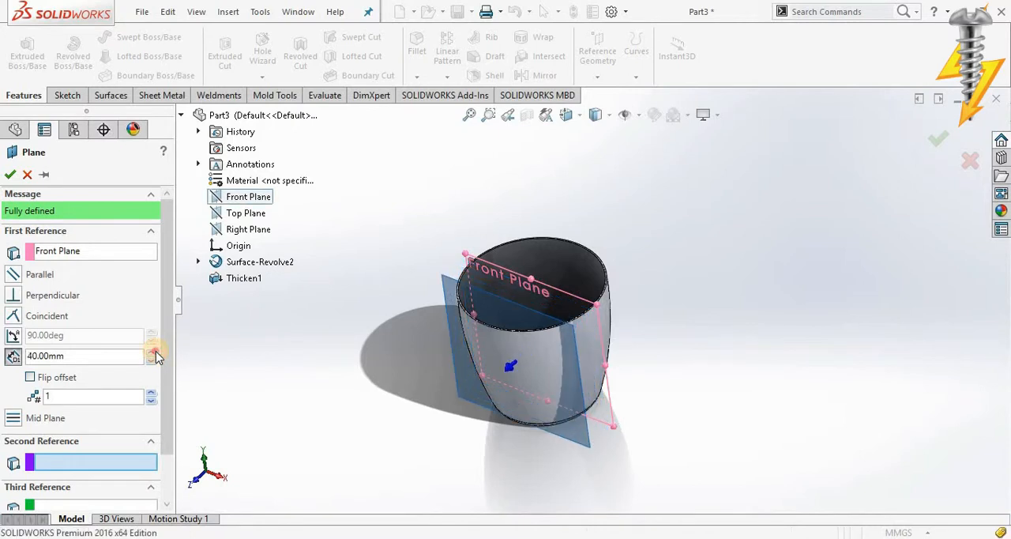
left_click(154, 352)
left_click(154, 352)
left_click(153, 352)
left_click(153, 352)
scroll(553, 330, "down", 10)
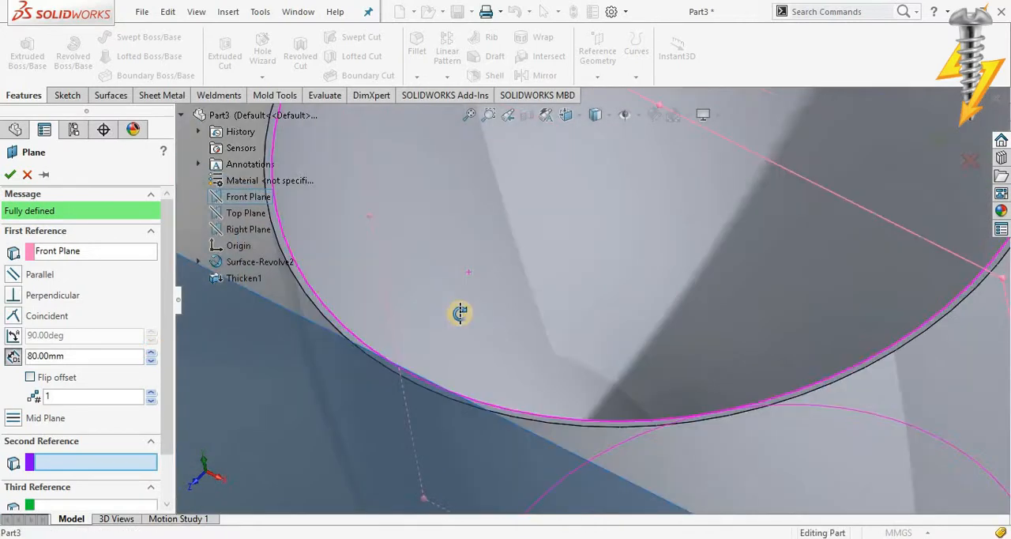
middle_click_drag(459, 312, 282, 400)
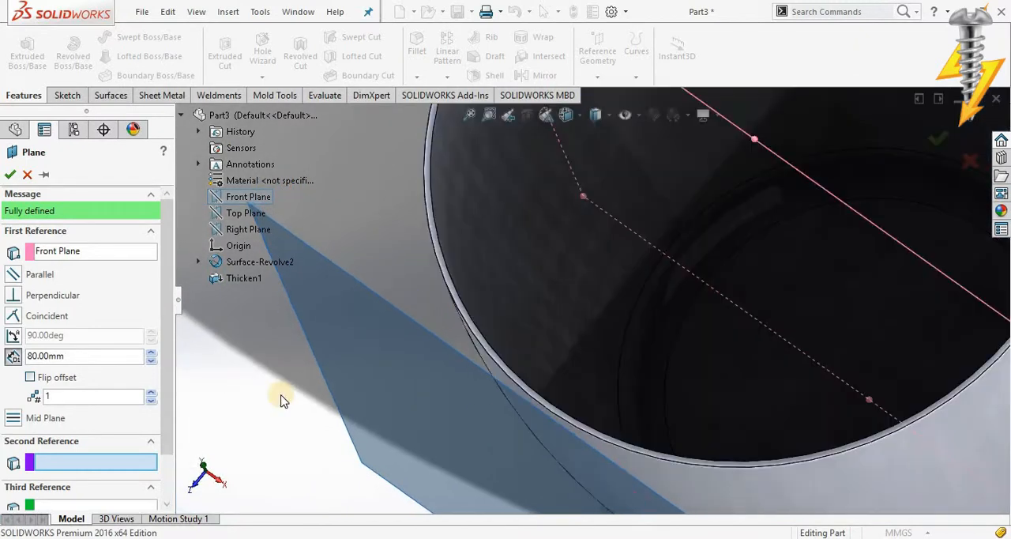
Step: Try plane offsets of 75, 70, 78 and 77 mm against the cup wall
left_click(75, 356)
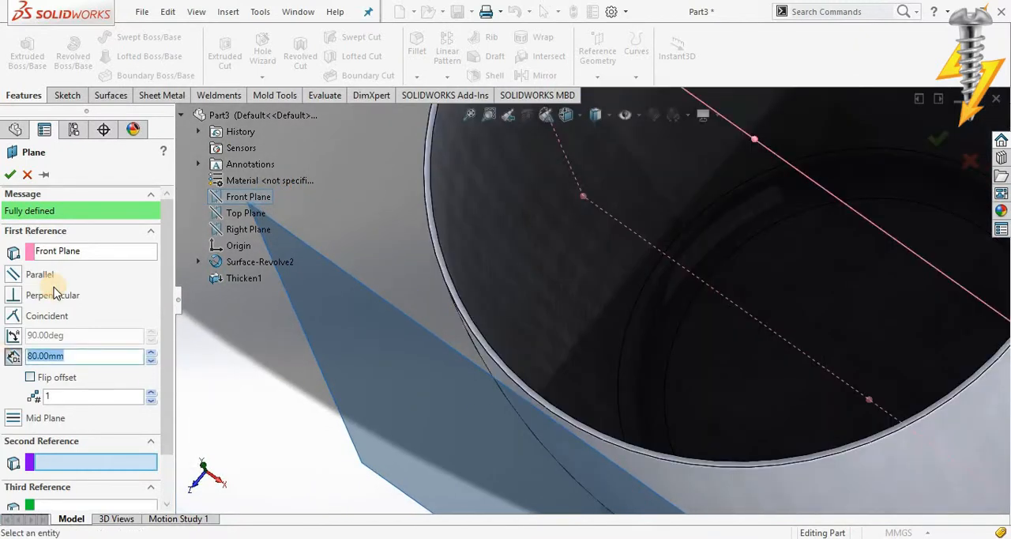
type("75")
key("Return")
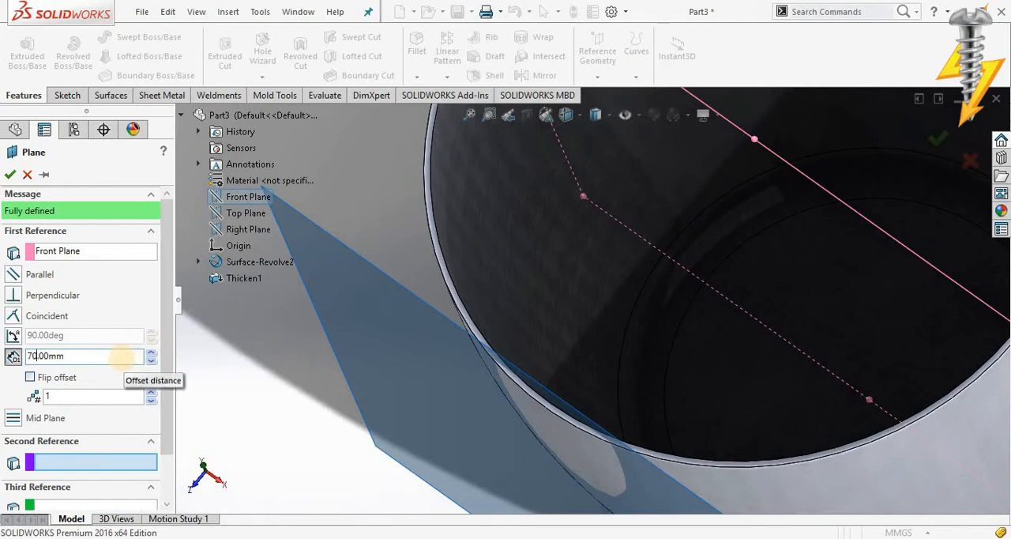
key("Return")
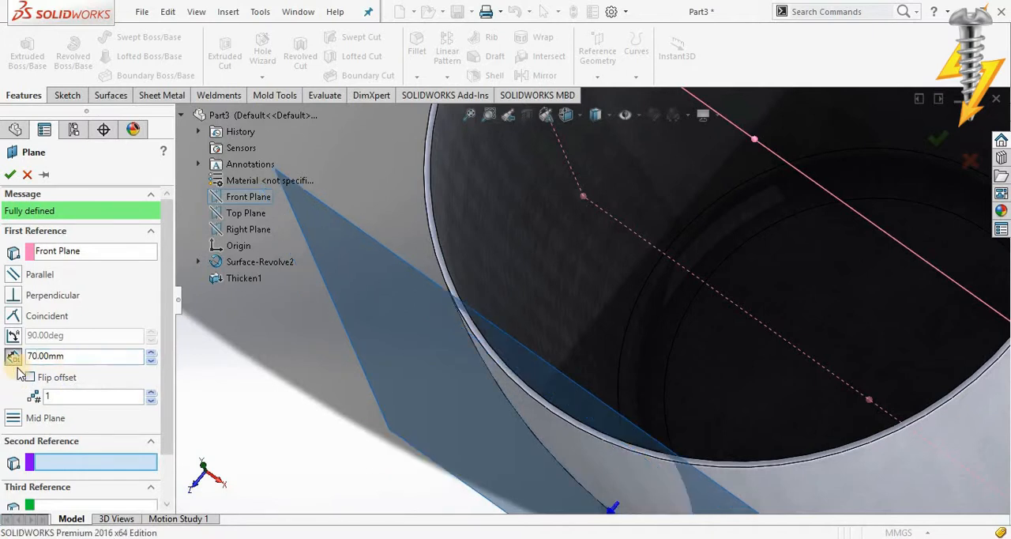
left_click(47, 356)
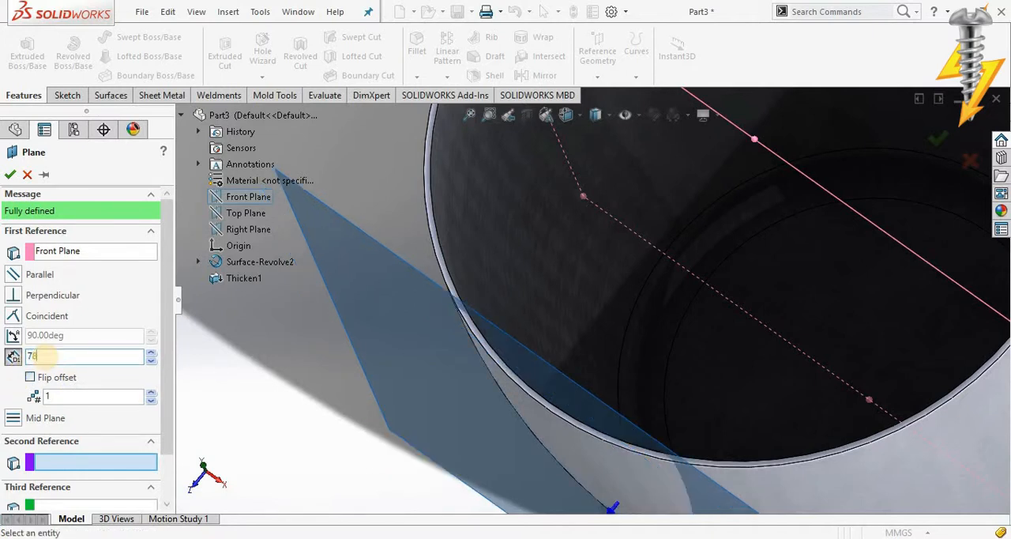
type("78")
key("Return")
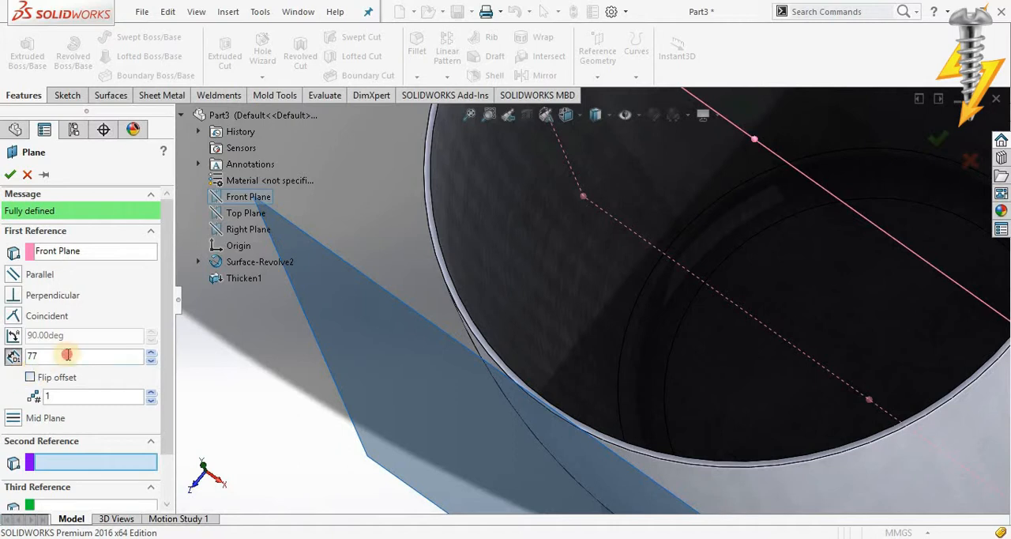
Step: Set the plane's offset from the Front Plane to 75.5 mm and create the plane
middle_click_drag(670, 426, 762, 311)
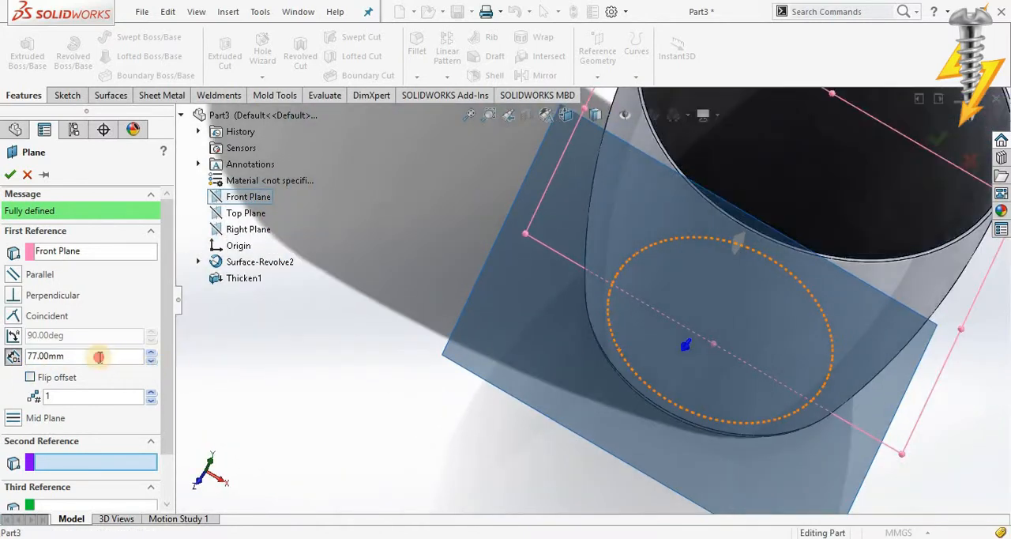
left_click_drag(99, 357, 30, 357)
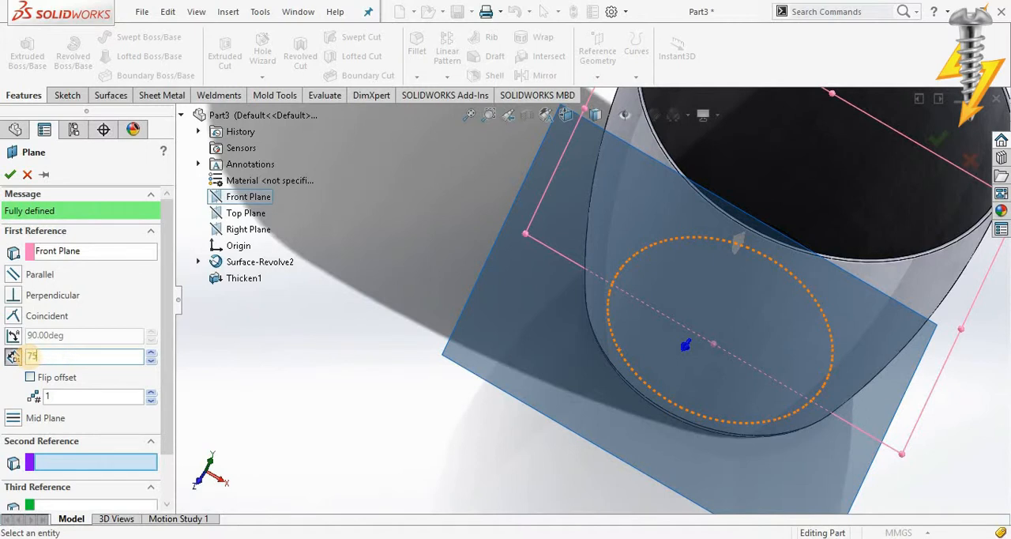
type("75.5")
key("Return")
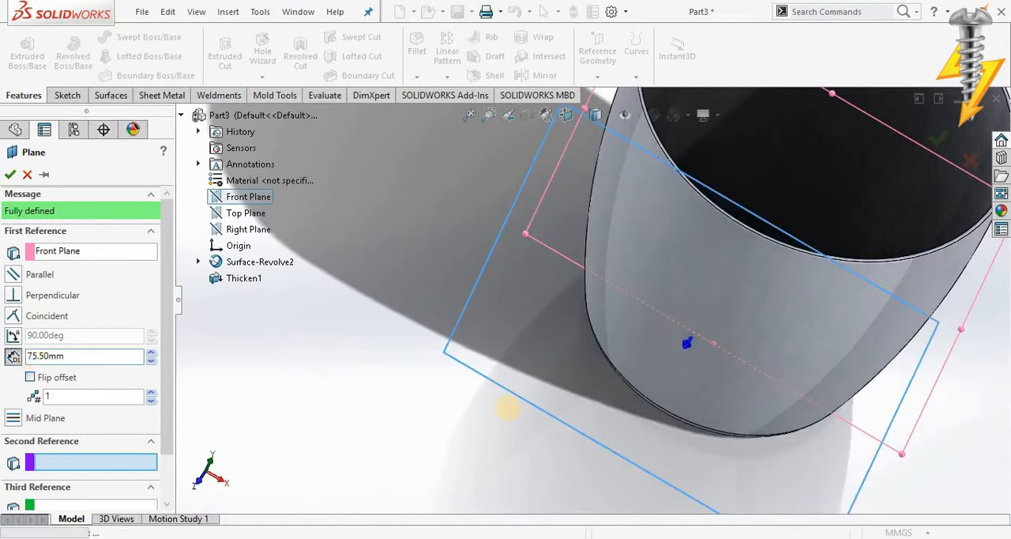
right_click(875, 422)
Step: On the new offset plane, sketch a horizontal centerpoint straight slot below the rim, about 23 mm between centers and 7 mm wide
scroll(636, 311, "up", 4)
scroll(637, 311, "down", 3)
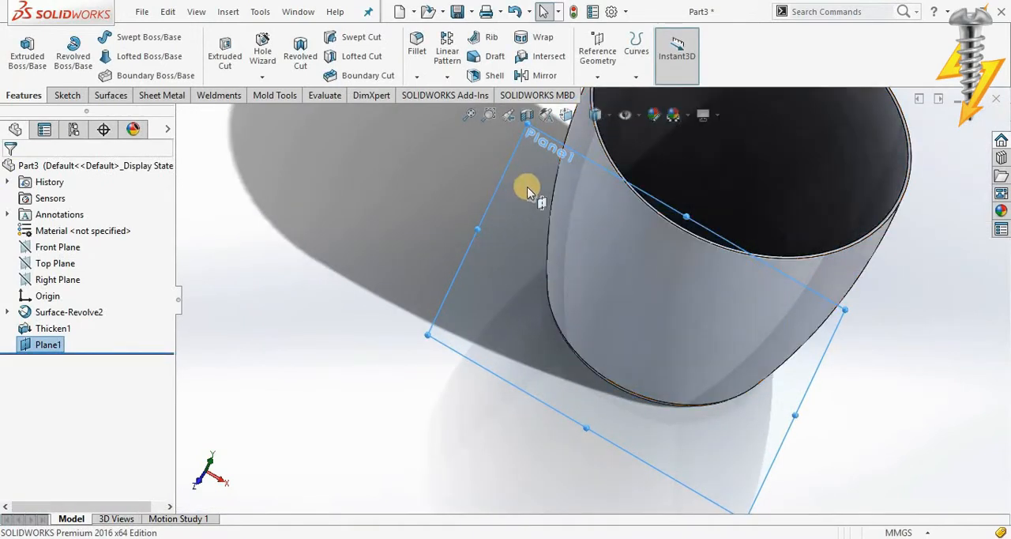
right_click(531, 184)
left_click(558, 158)
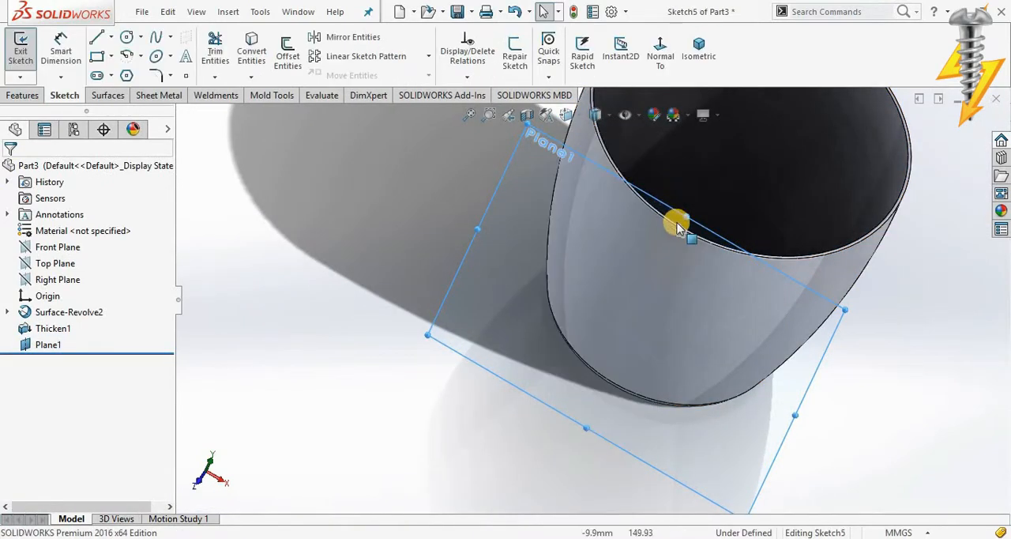
left_click(657, 50)
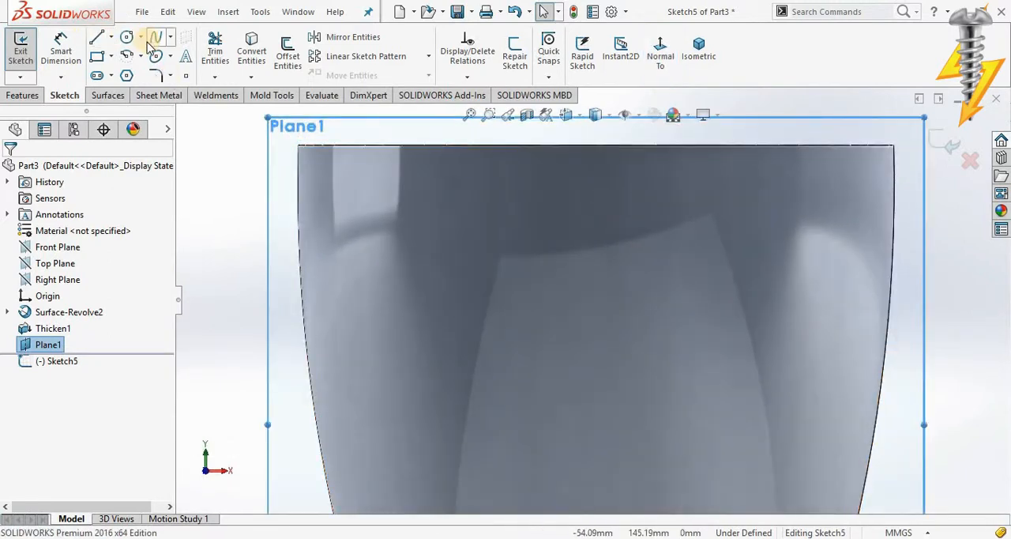
left_click(98, 75)
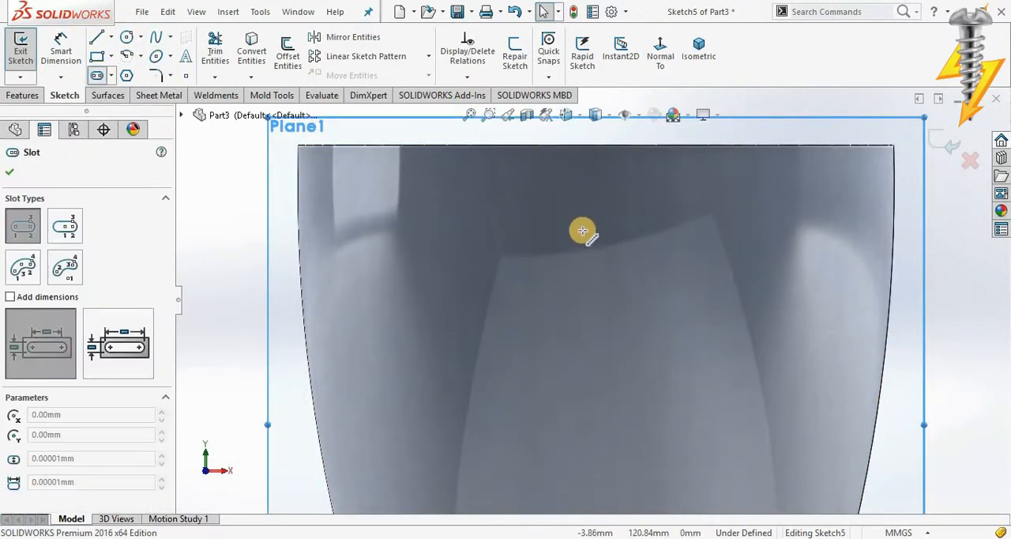
left_click(65, 227)
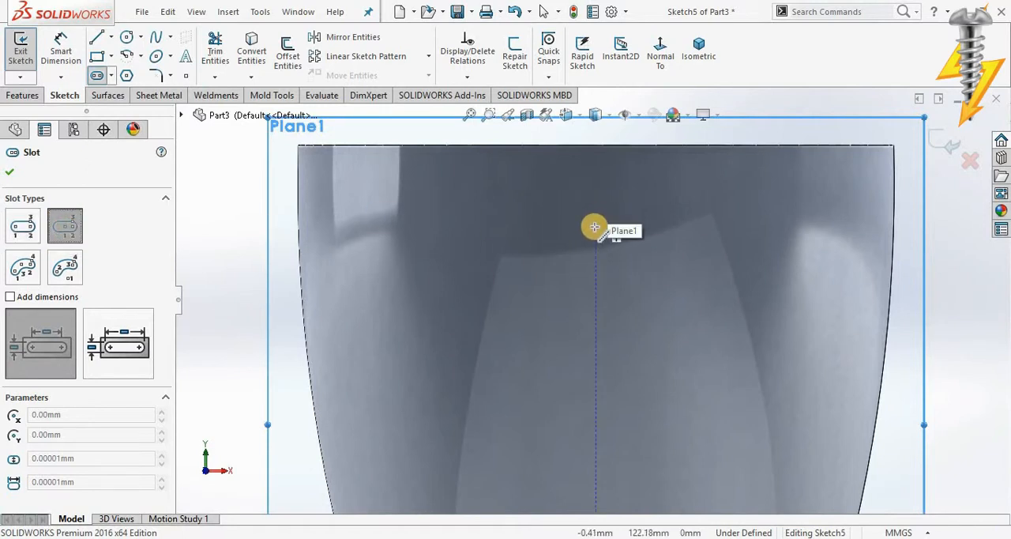
left_click(595, 220)
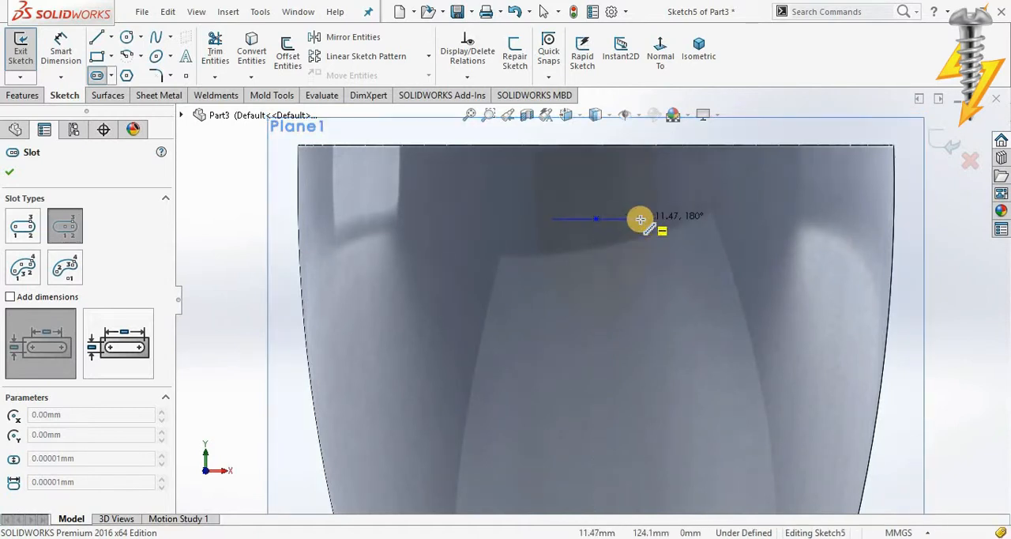
left_click(639, 219)
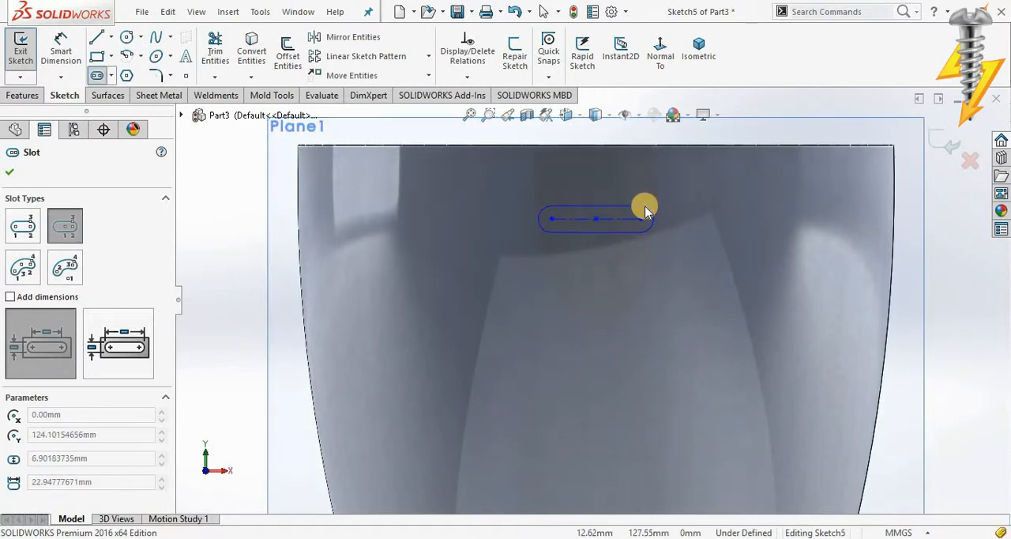
left_click(643, 231)
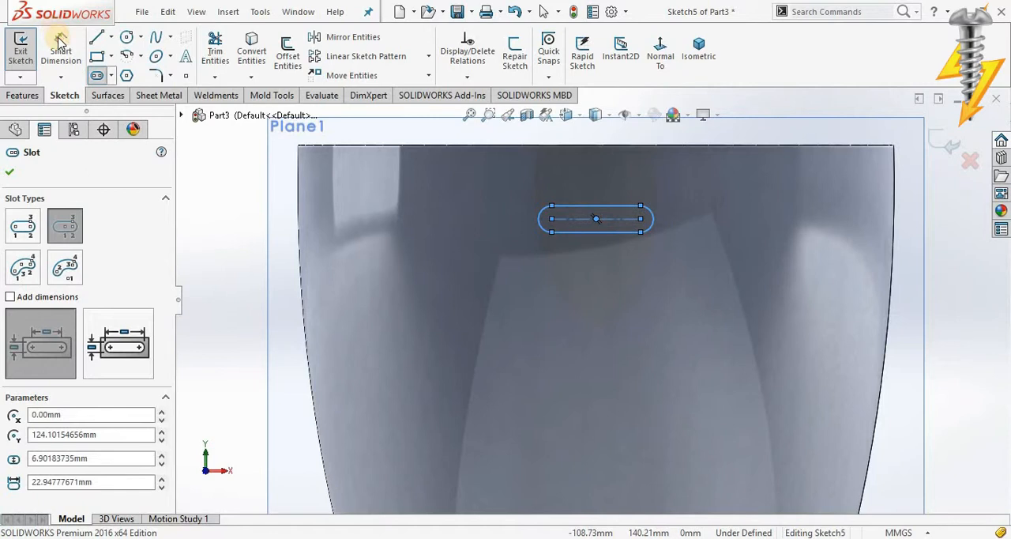
Step: Dimension the slot's center-to-center length to 15 mm
left_click(60, 46)
left_click(575, 224)
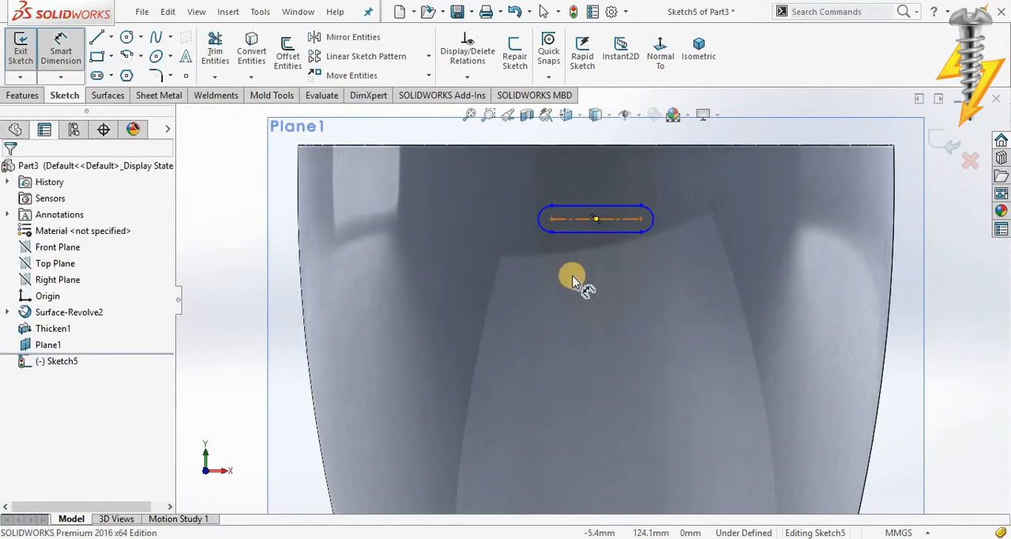
left_click(575, 300)
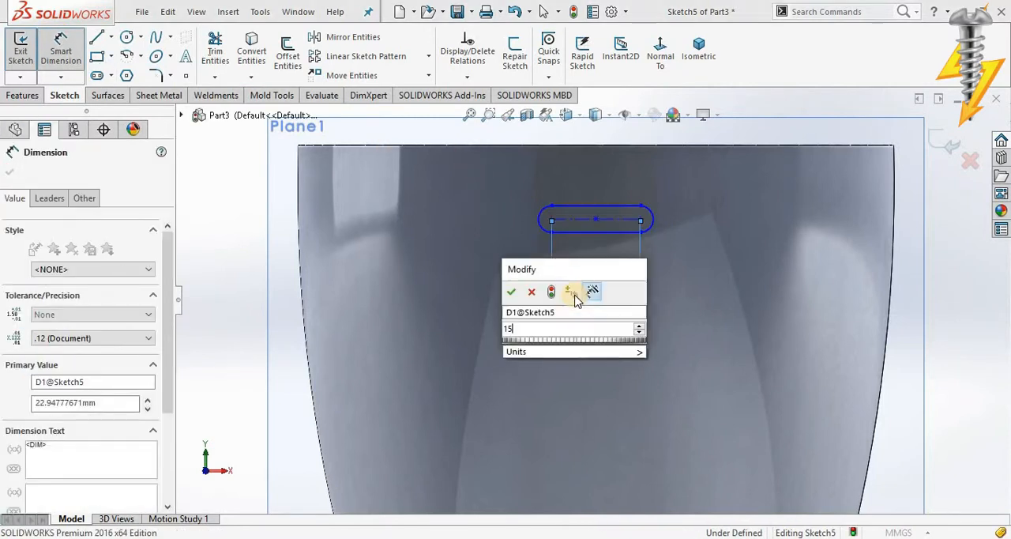
type("15")
key("Return")
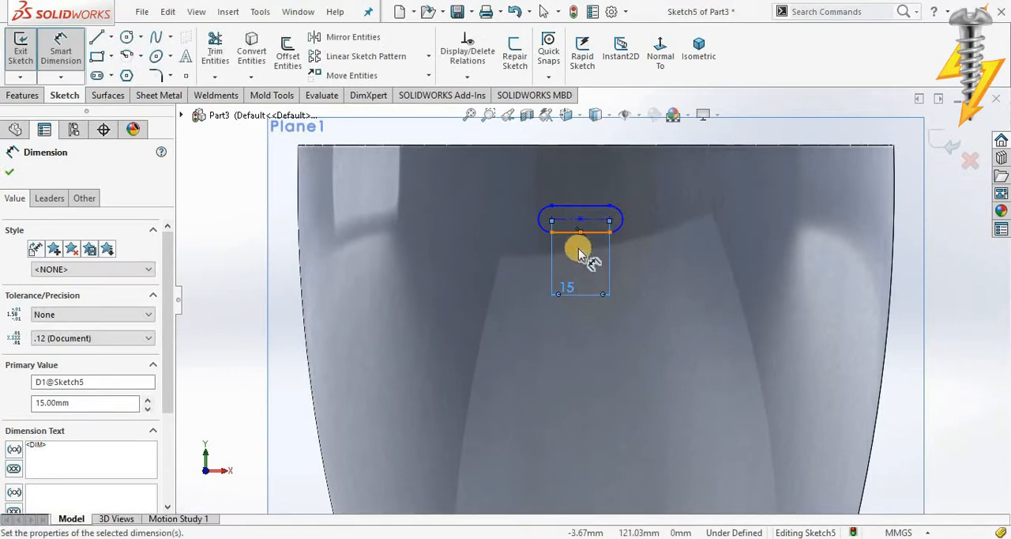
key("Escape")
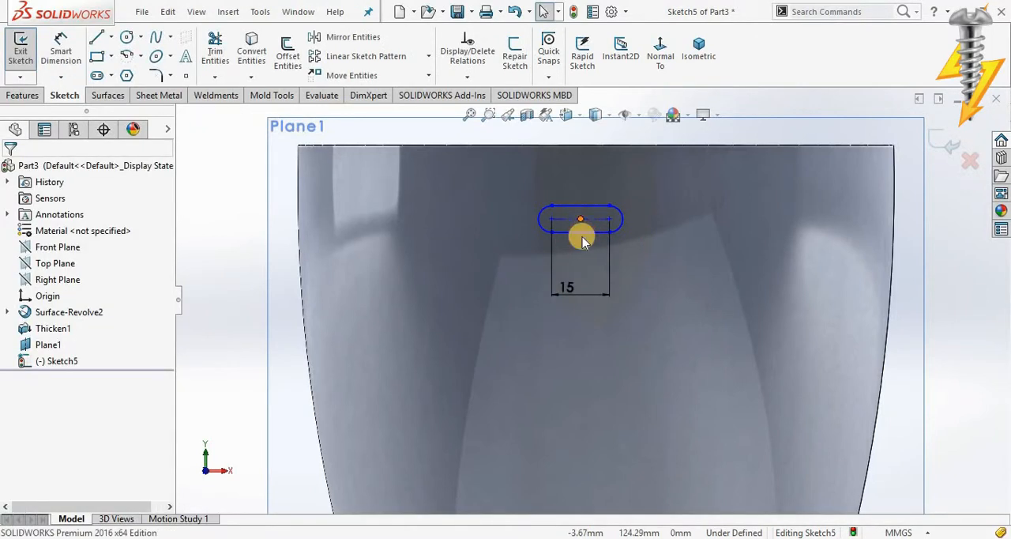
Step: Draw a construction centerline from the midpoint of the slot's lower edge down to the origin and select it
left_click(582, 222)
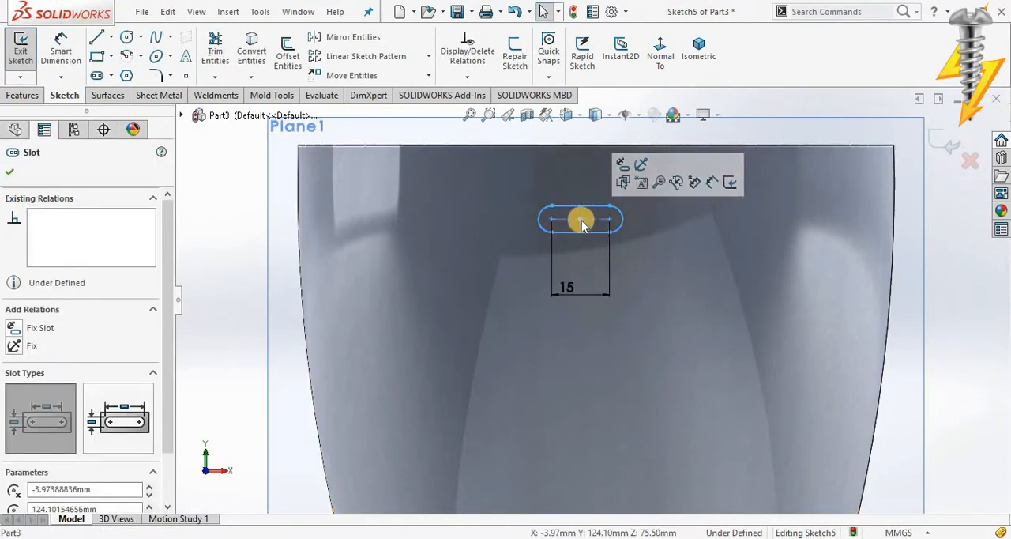
key("f")
left_click(588, 263)
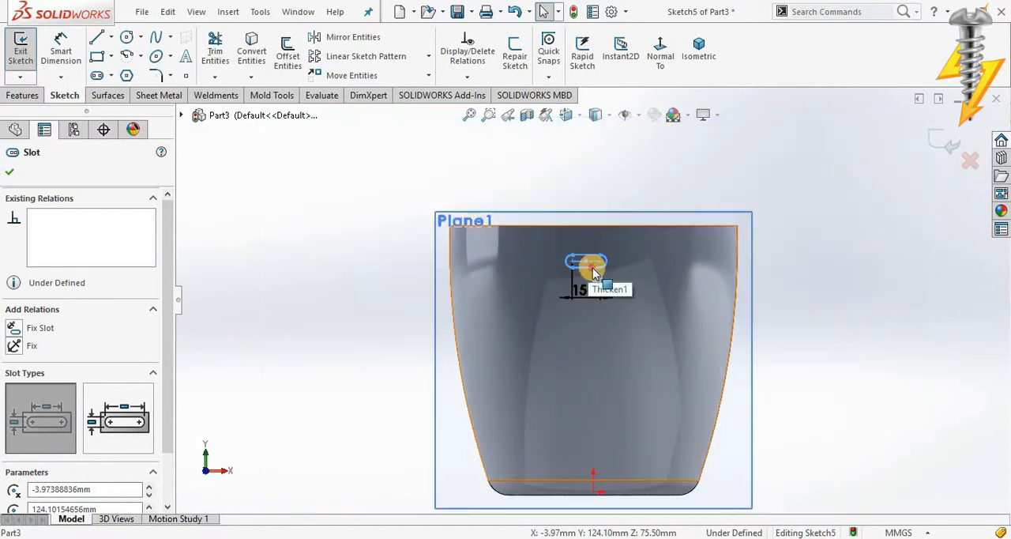
left_click(840, 464)
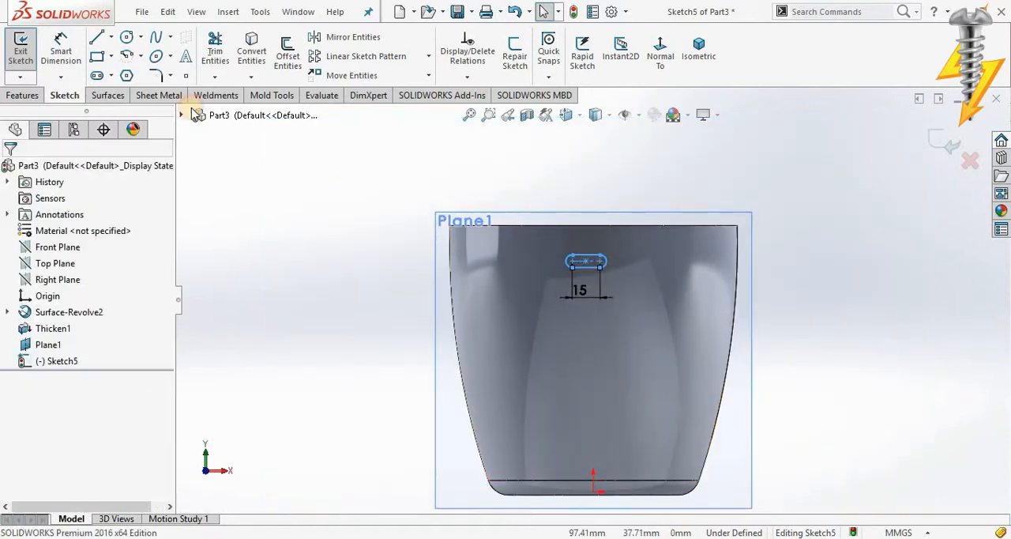
left_click(111, 38)
left_click(127, 72)
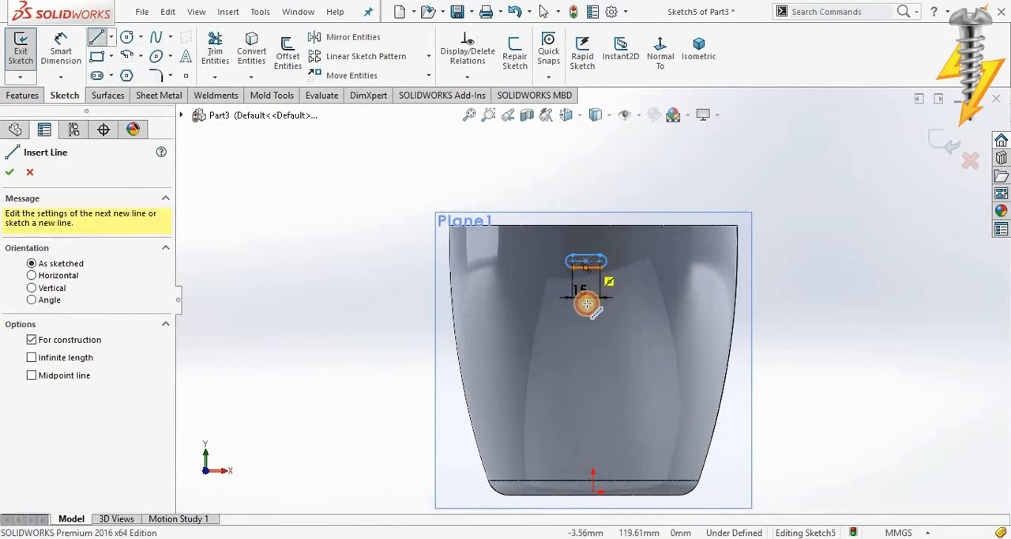
left_click(585, 267)
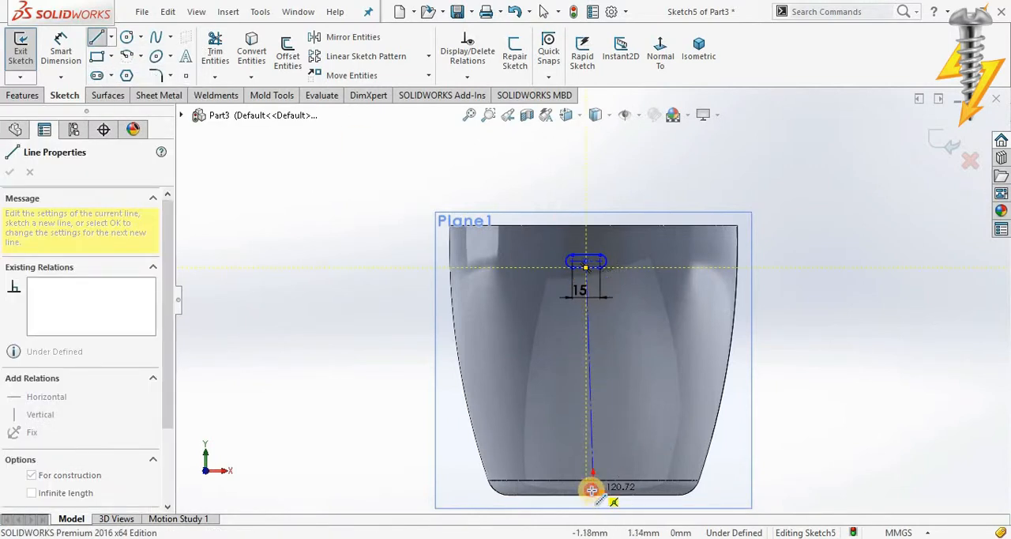
left_click(591, 491)
key("Escape")
left_click(588, 421)
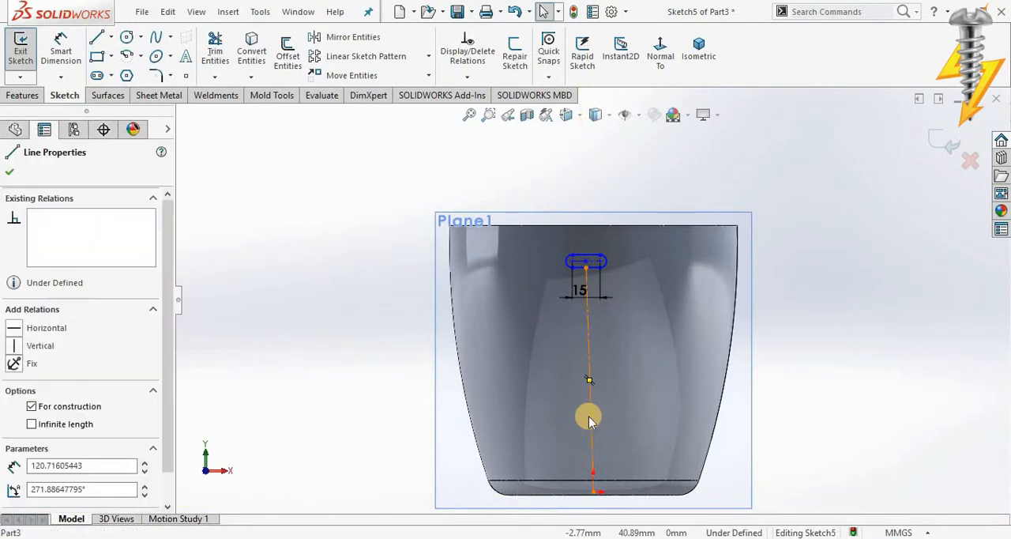
Step: Make the construction centerline between the slot and the origin vertical and finish the slot sketch
left_click(647, 353)
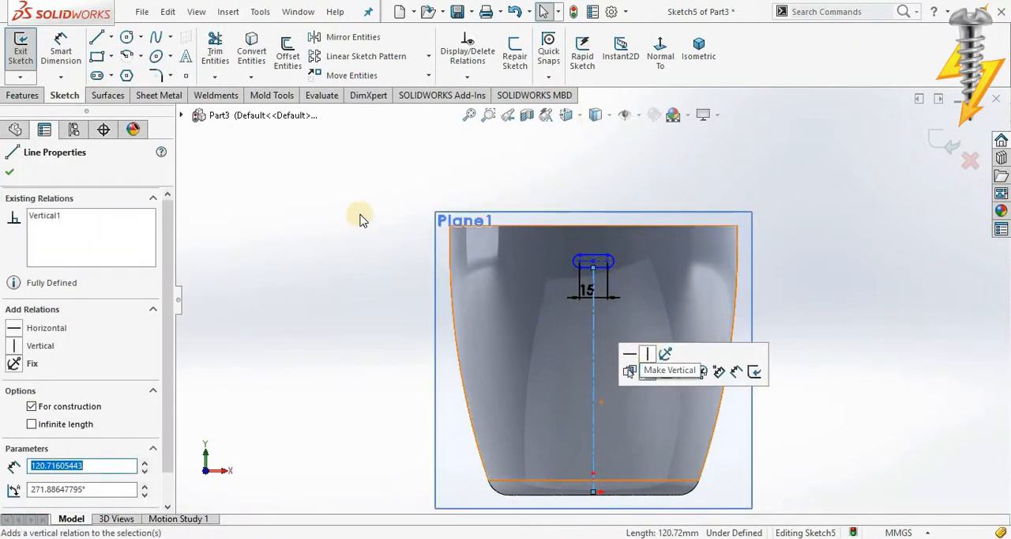
key("Escape")
left_click(941, 141)
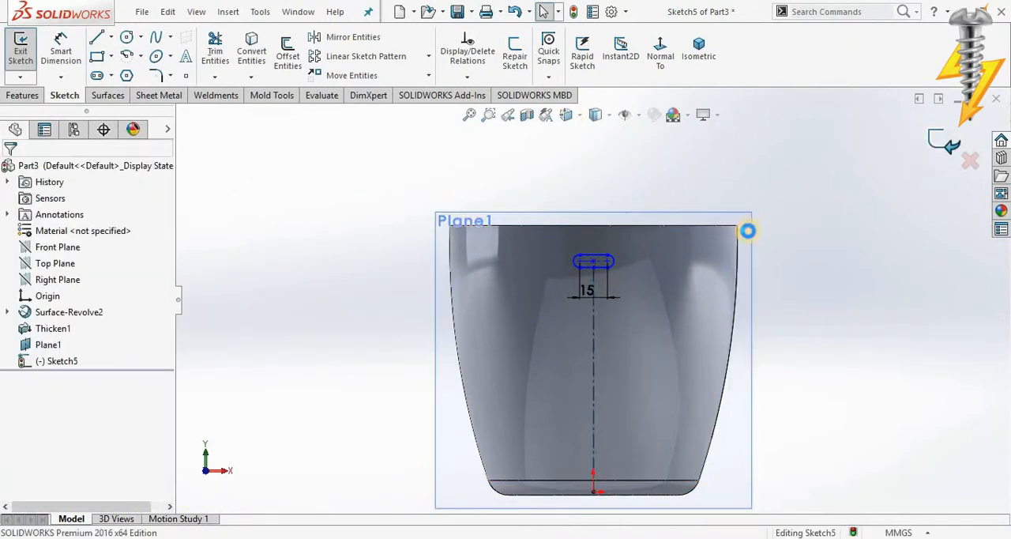
Step: On the Right Plane, sketch an open four-point spline as the handle path, starting near the rim, bulging outward and ending inside the cup's lower wall
middle_click_drag(763, 293, 660, 350)
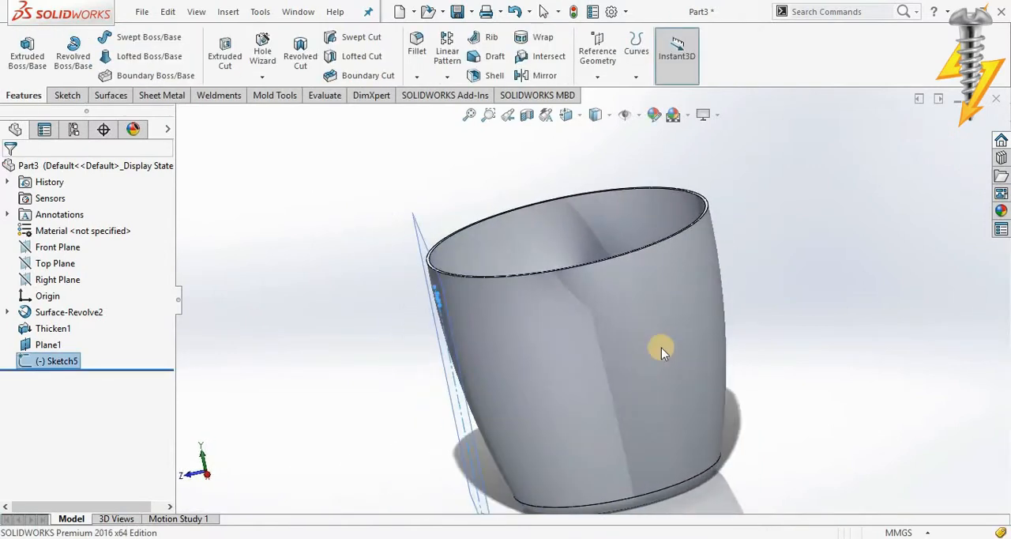
left_click(64, 281)
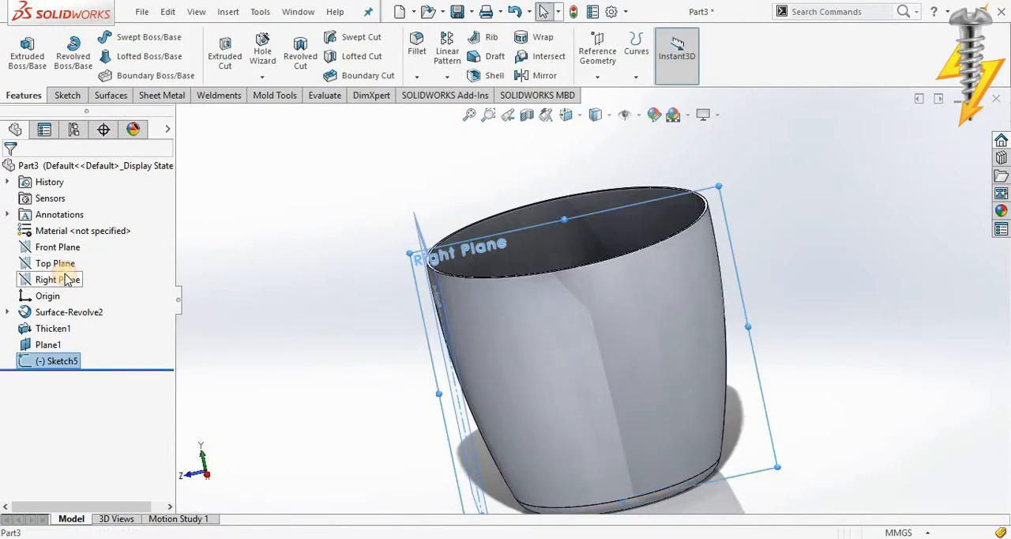
left_click(85, 261)
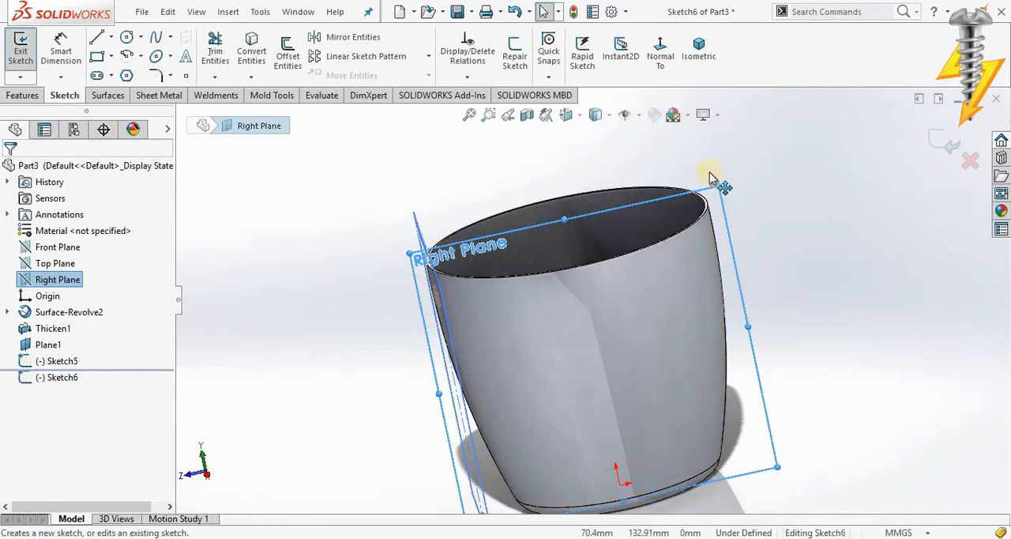
left_click(661, 57)
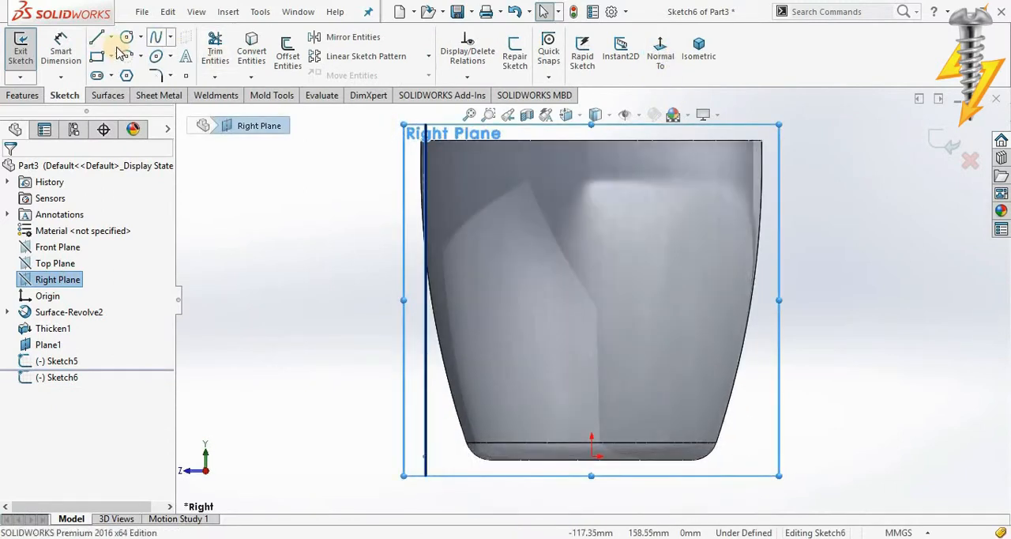
left_click(154, 38)
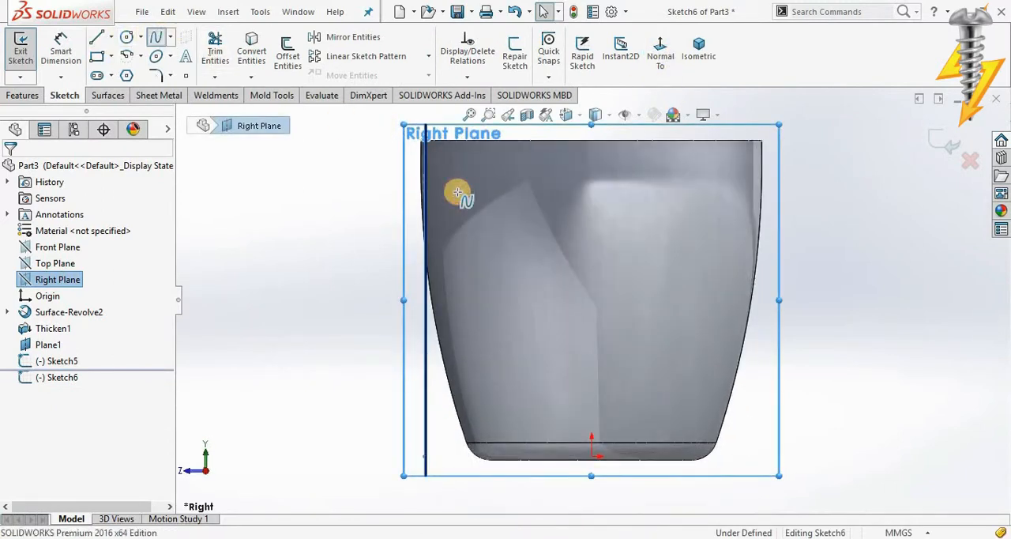
left_click(412, 175)
left_click(313, 169)
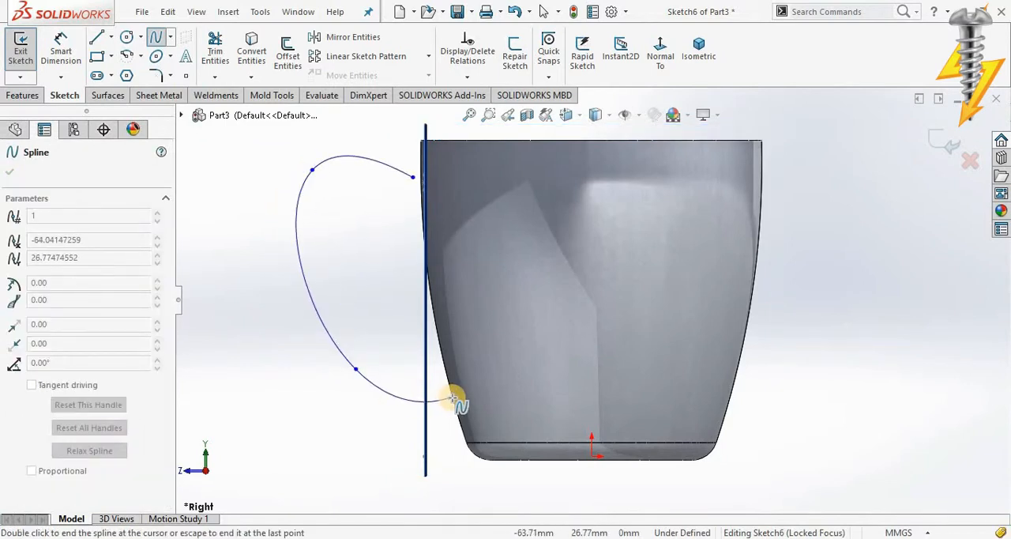
key("Escape")
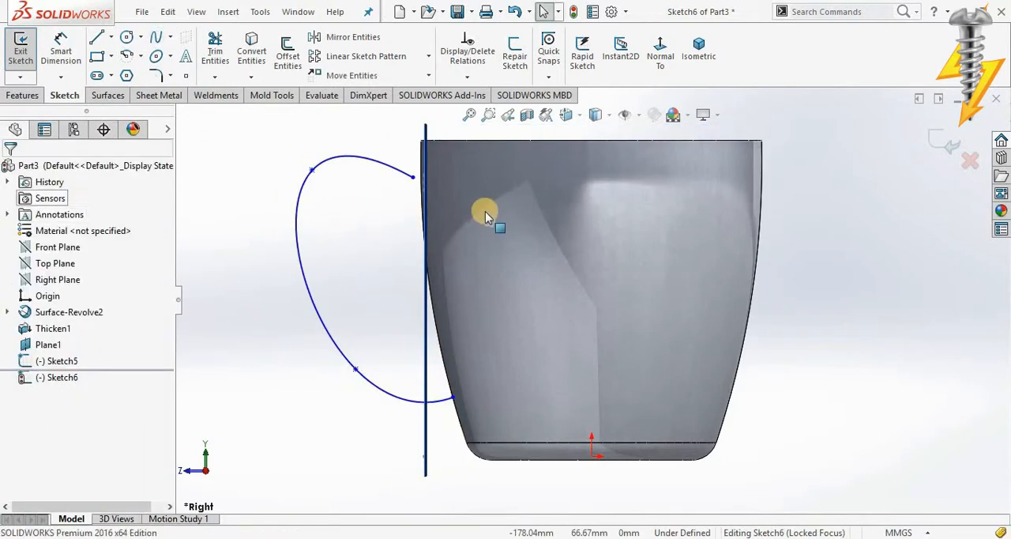
Step: Make the spline's upper endpoint coincident with the center point of the slot profile
middle_click_drag(456, 215, 492, 236)
scroll(475, 207, "down", 5)
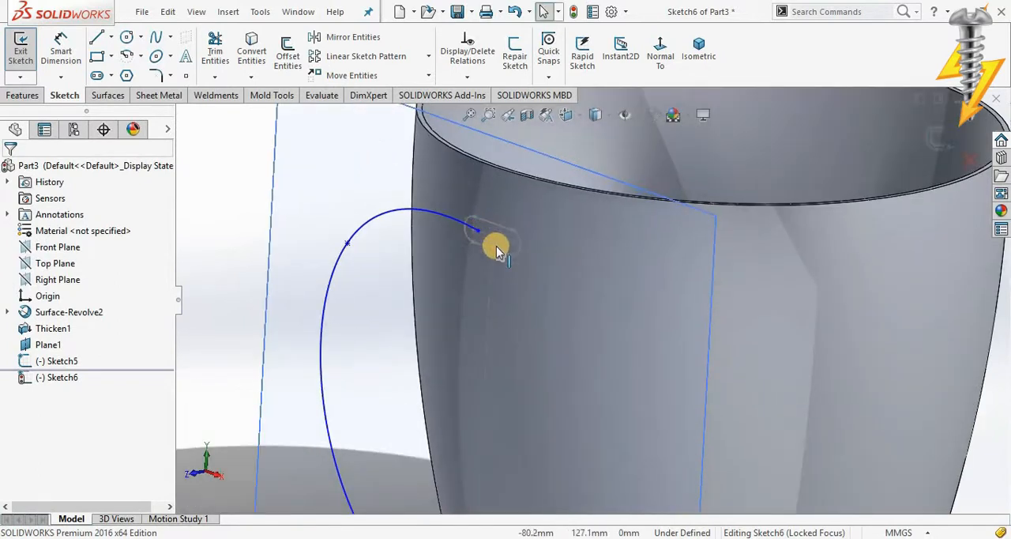
left_click(506, 247)
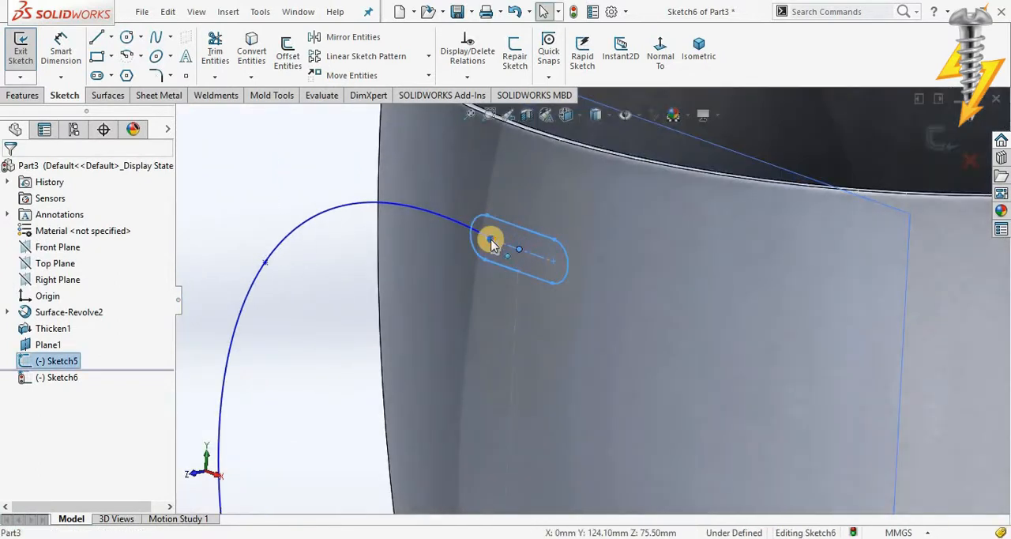
left_click(490, 240, "ctrl")
right_click(491, 240)
left_click(535, 199)
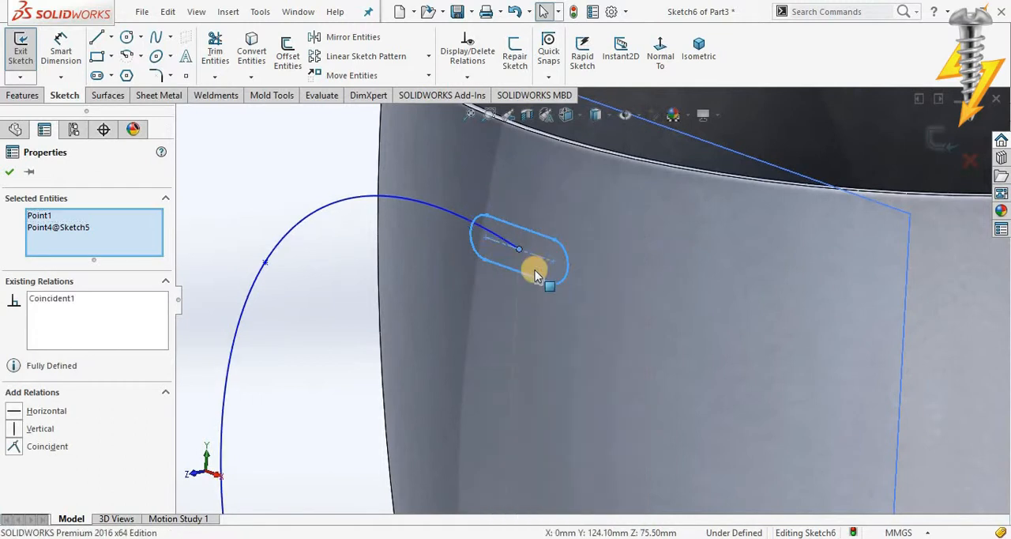
scroll(534, 274, "up", 6)
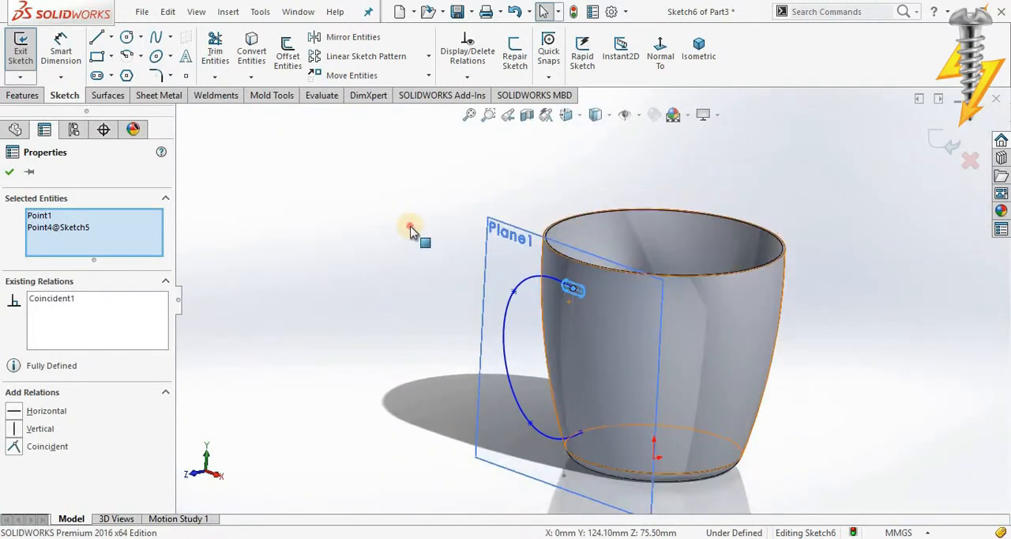
left_click(410, 229)
Step: Create the handle with a Swept Boss/Base, using the slot sketch as profile and the spline as path
left_click(12, 95)
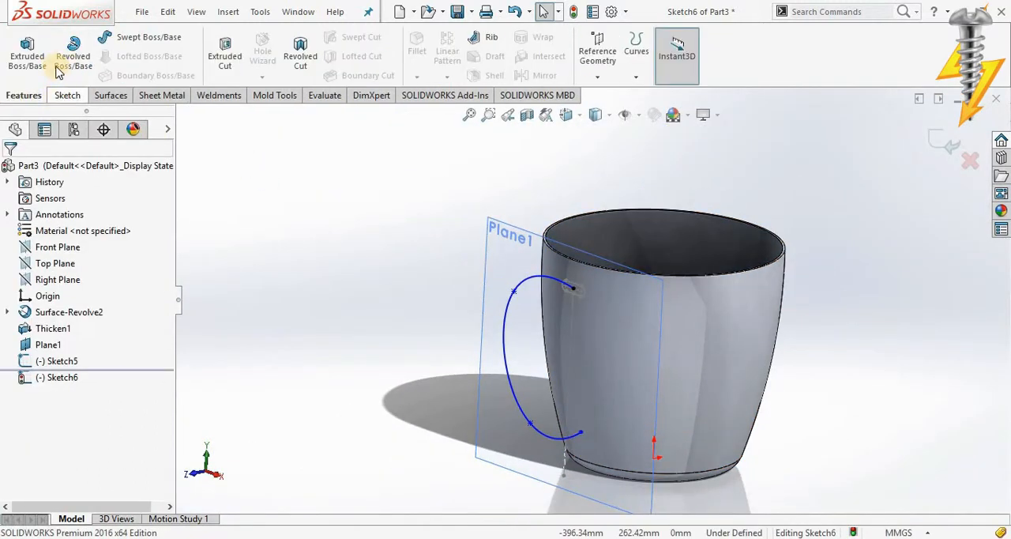
left_click(146, 39)
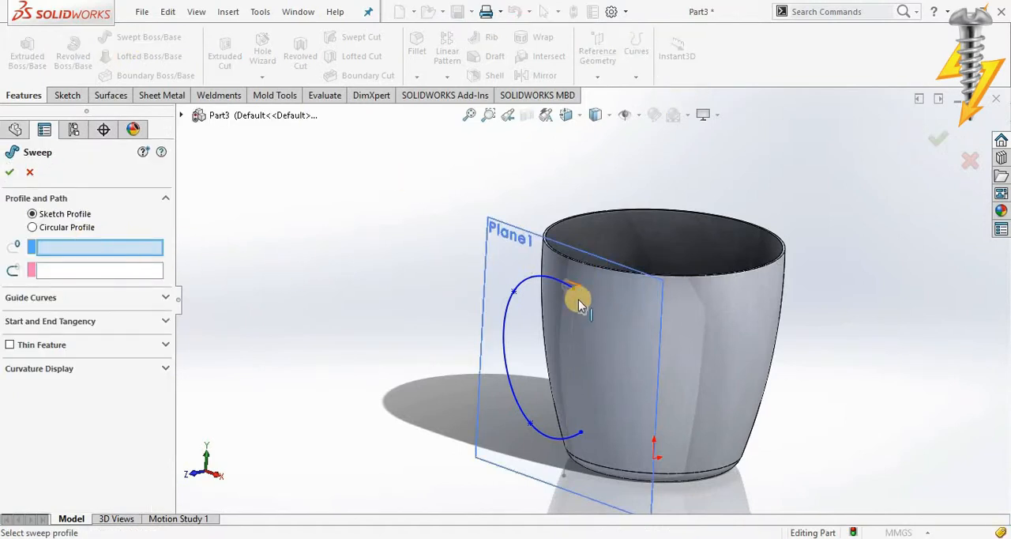
scroll(581, 304, "down", 5)
left_click(598, 278)
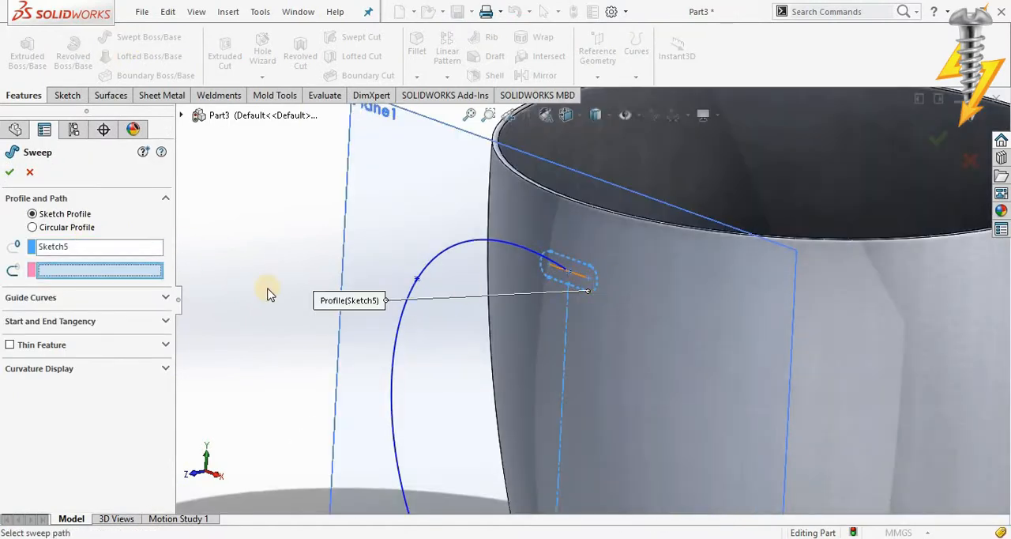
left_click(502, 259)
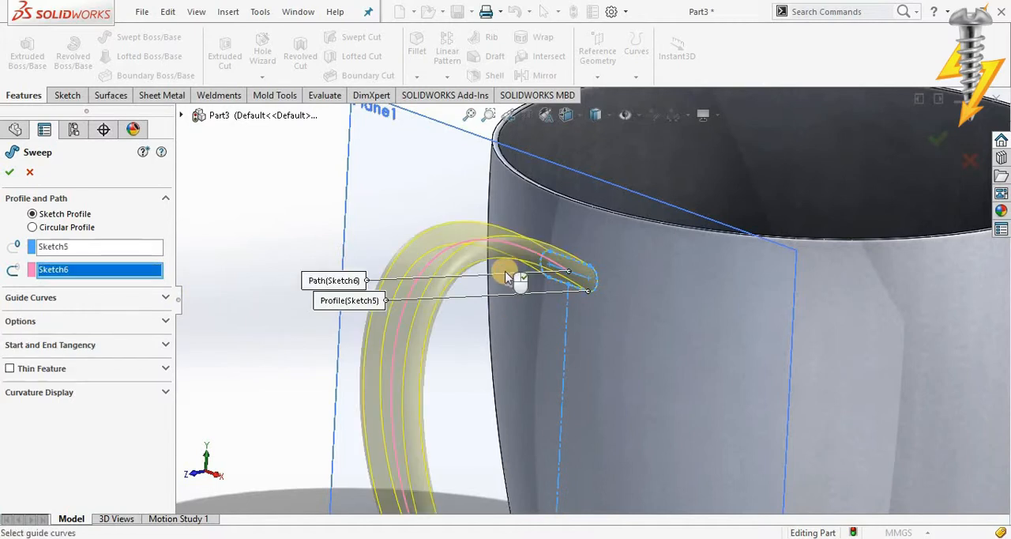
scroll(553, 276, "up", 5)
middle_click_drag(638, 252, 616, 347)
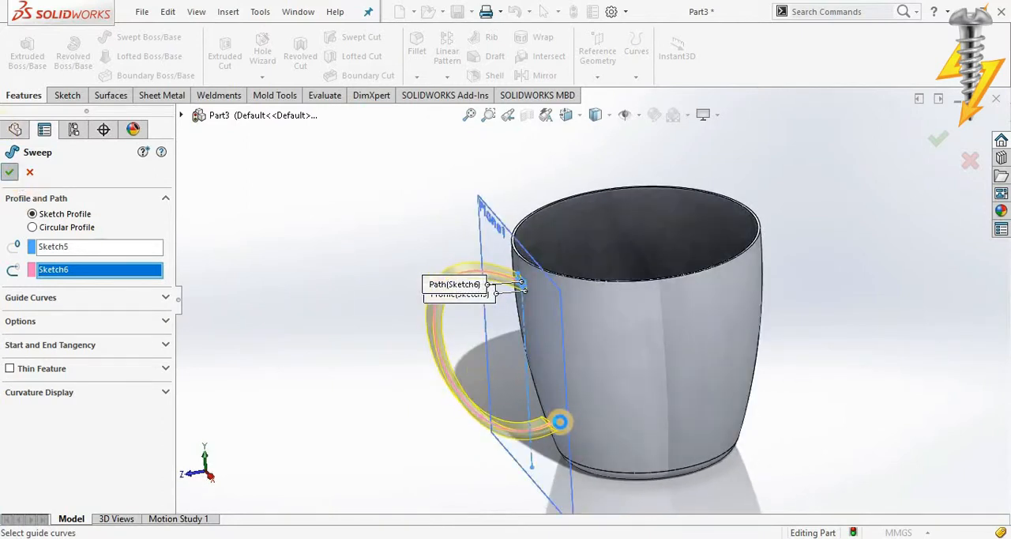
Step: Start a sketch on the handle's exposed lower end face and convert the face's edges into sketch entities
scroll(557, 432, "down", 5)
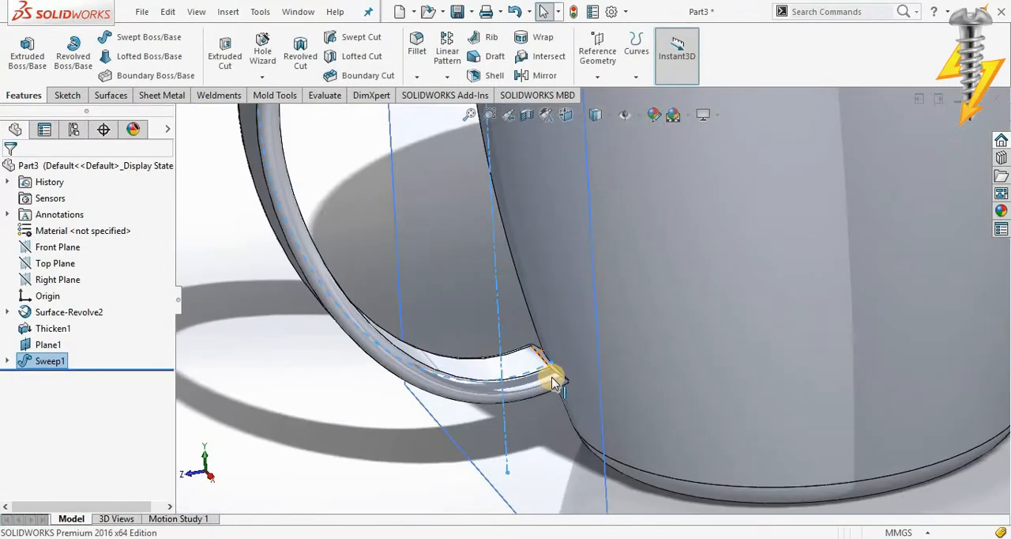
scroll(553, 381, "down", 5)
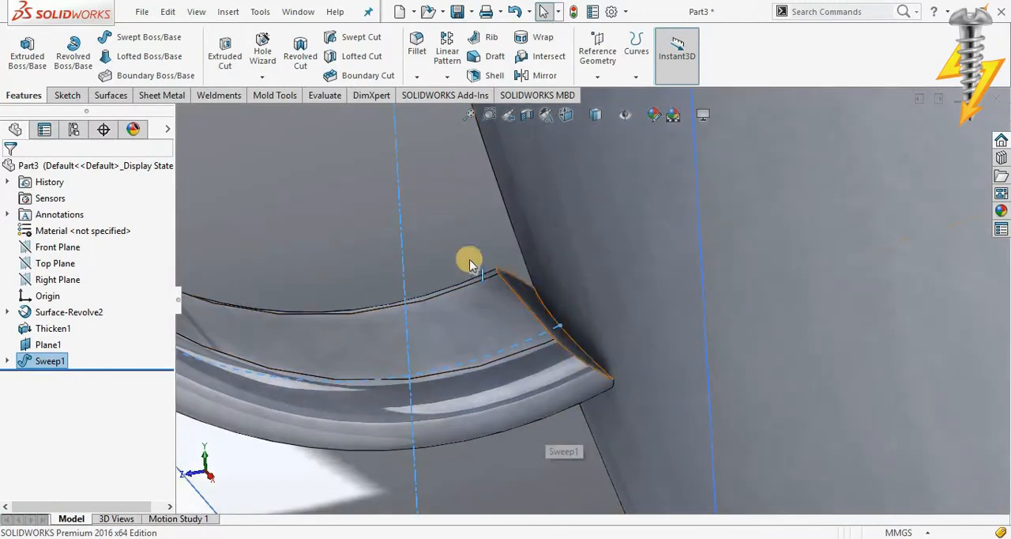
left_click(520, 288)
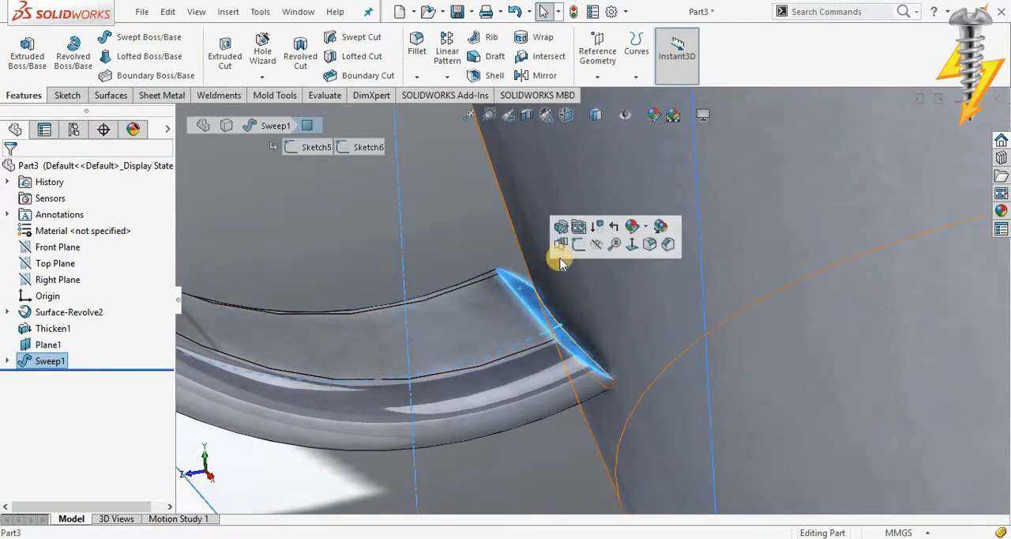
left_click(577, 245)
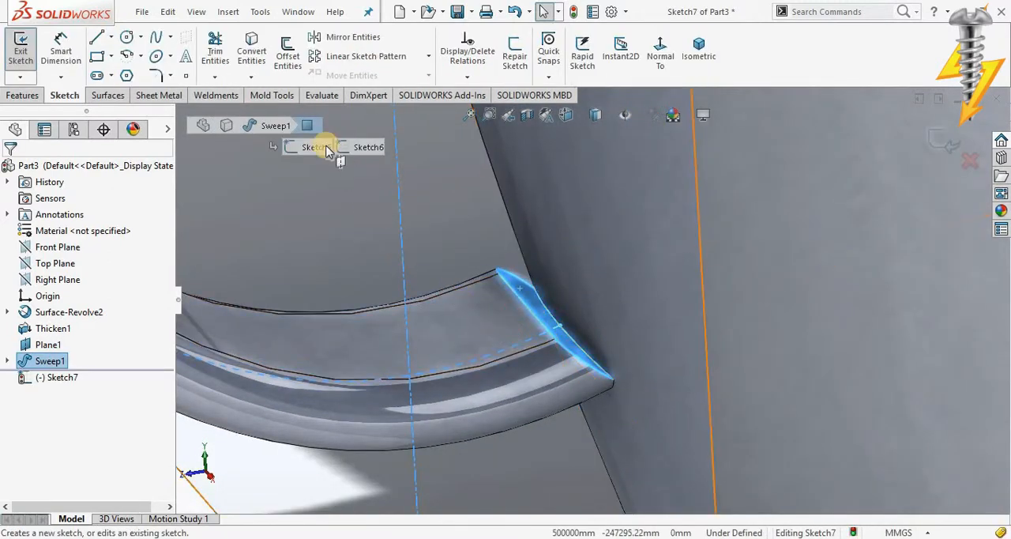
left_click(249, 51)
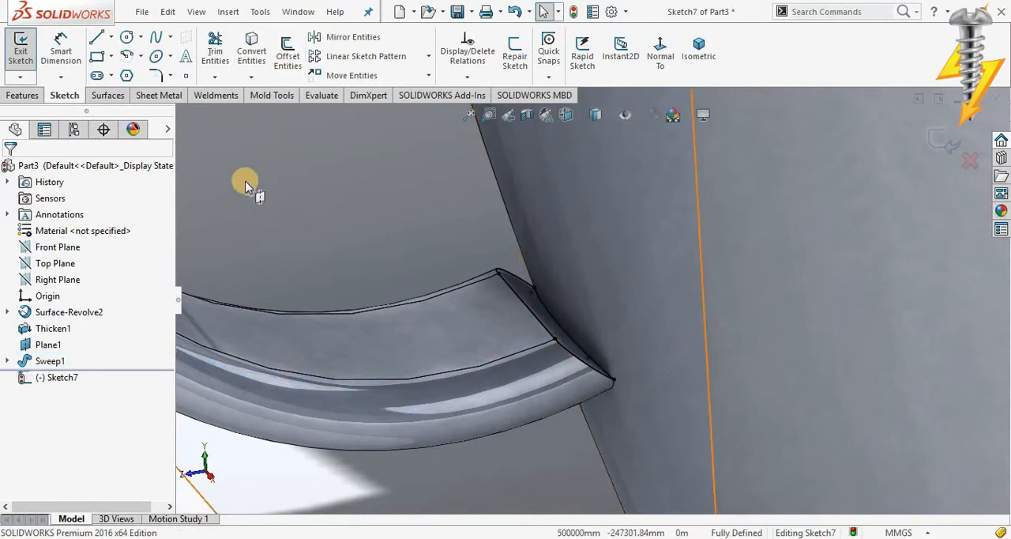
Step: Extrude the converted end-face profile Up To Next with merged result, closing the gap between handle and cup wall
left_click(23, 95)
left_click(41, 63)
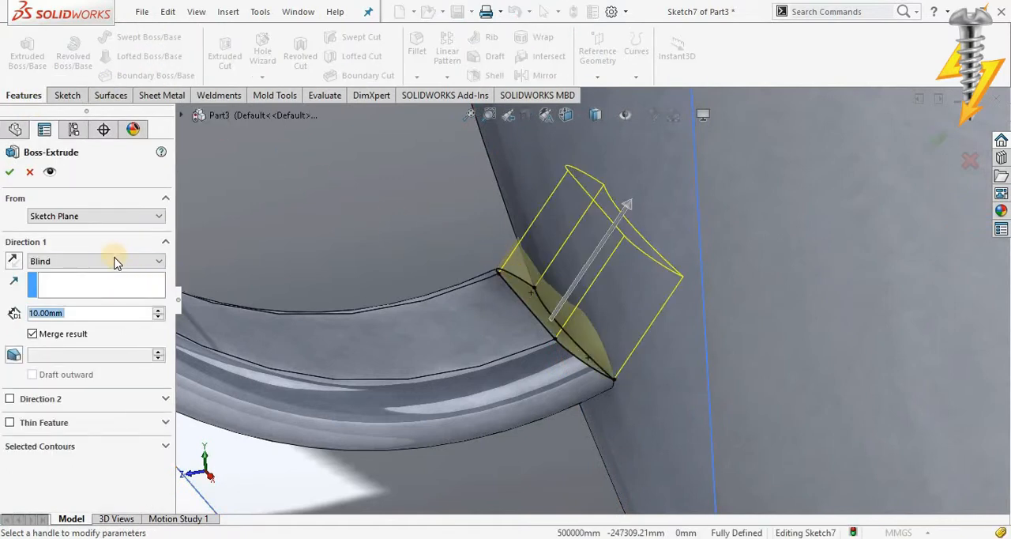
left_click(114, 262)
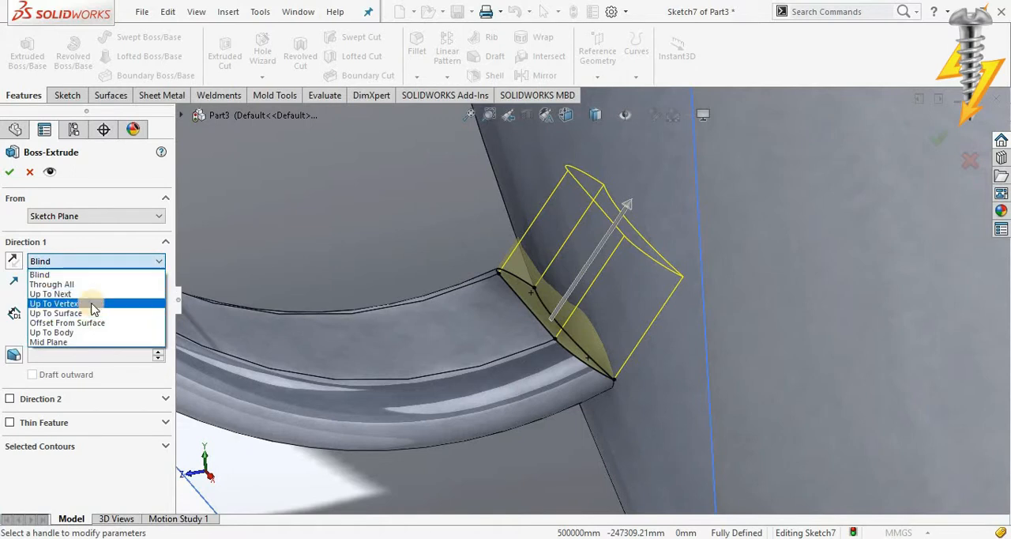
left_click(92, 294)
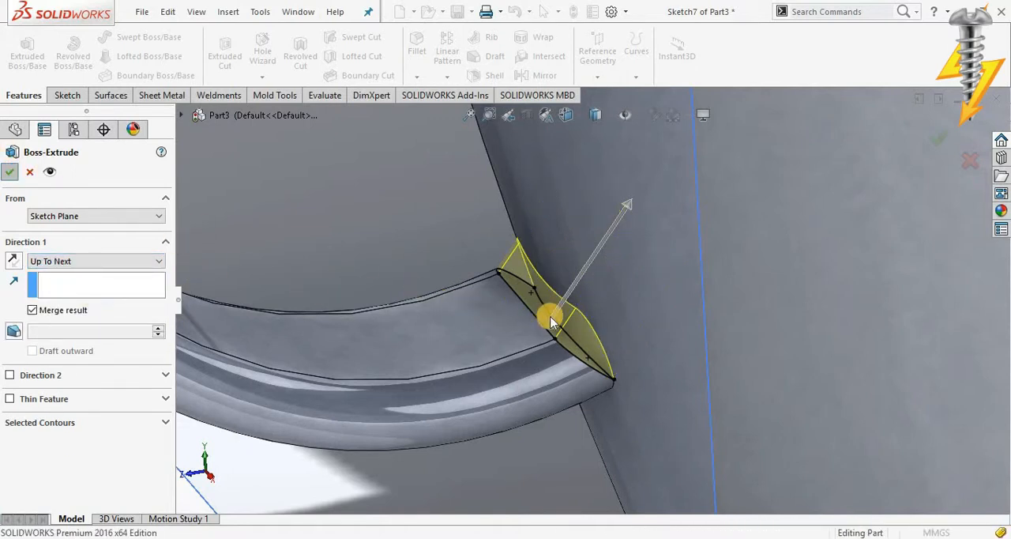
Step: Hide the offset plane used for the slot profile
scroll(553, 316, "up", 10)
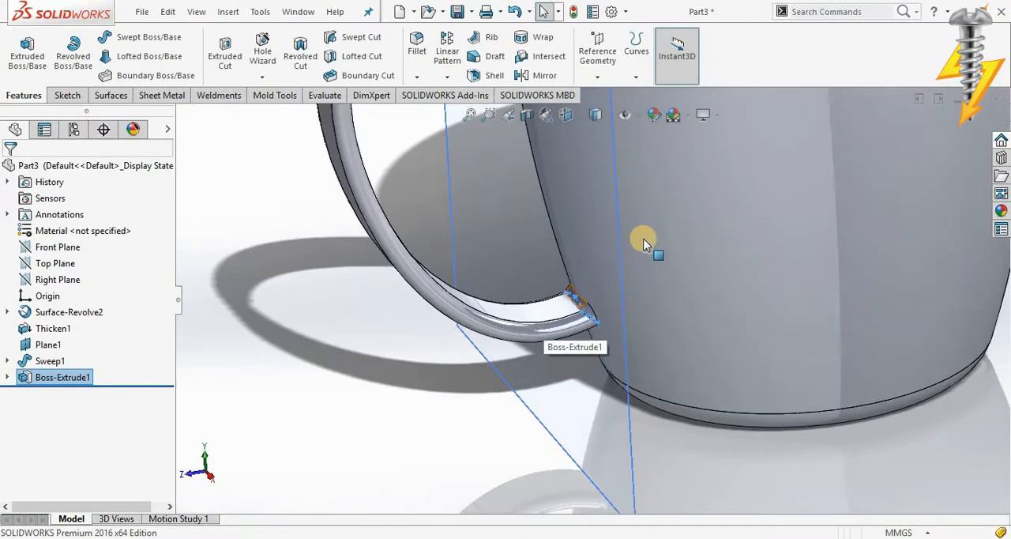
left_click(553, 188)
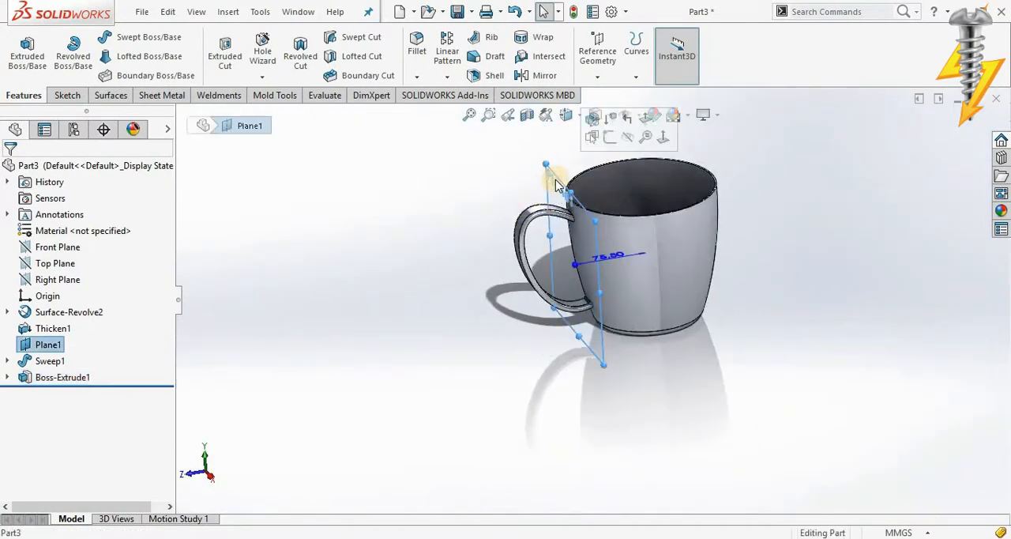
left_click(629, 139)
Step: Fillet the mug's top rim face with a 0.75 mm radius
scroll(641, 188, "down", 6)
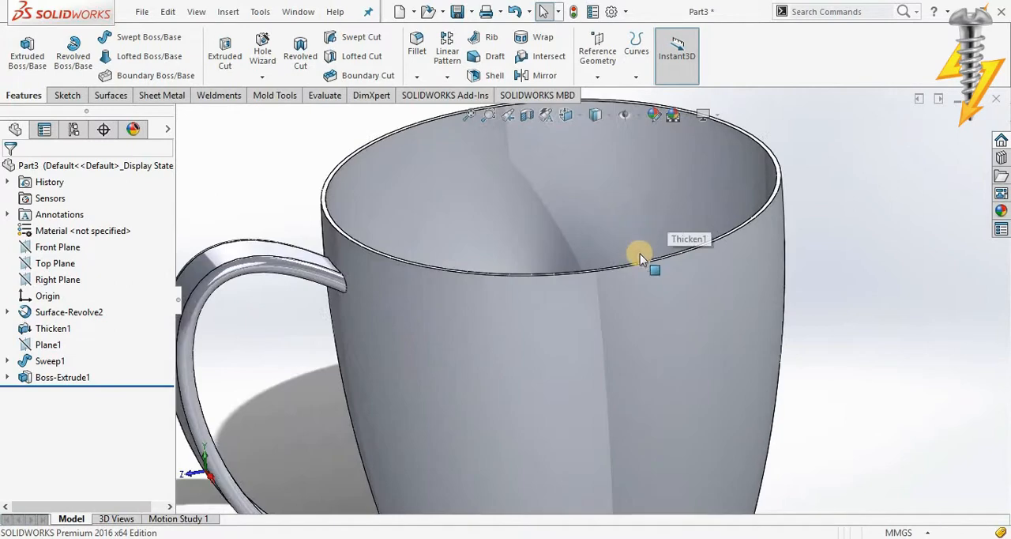
middle_click_drag(621, 299, 505, 296)
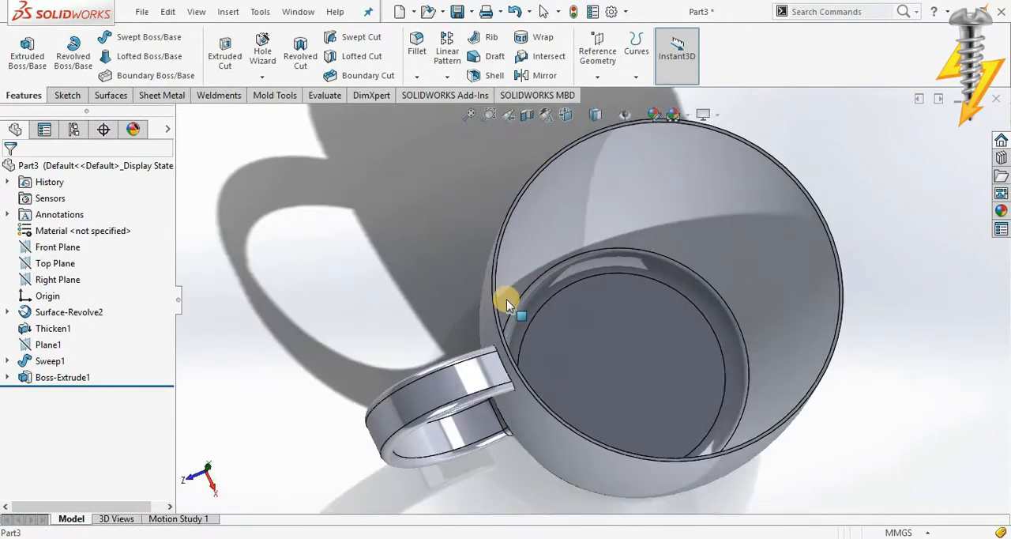
scroll(505, 296, "down", 5)
left_click(503, 299)
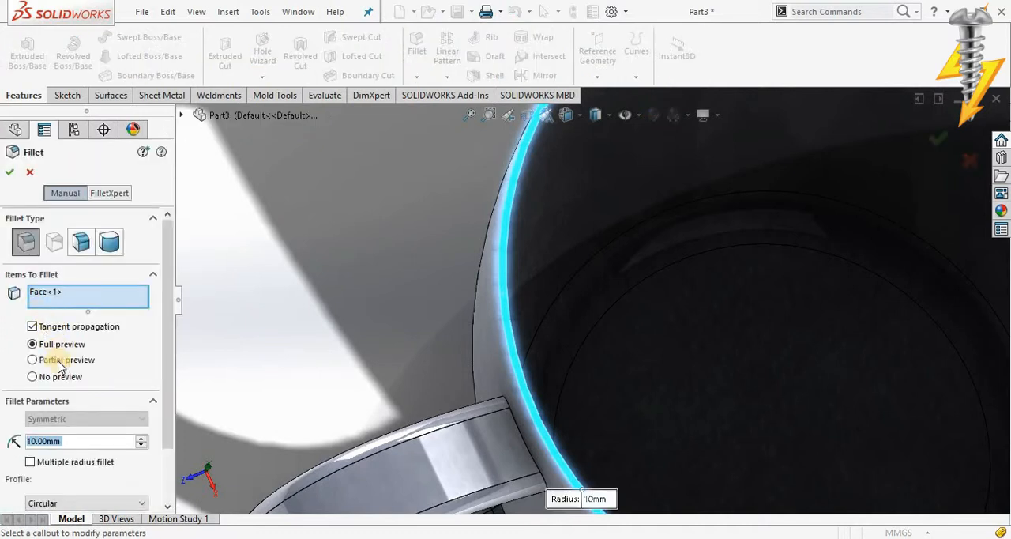
type("0.75mm")
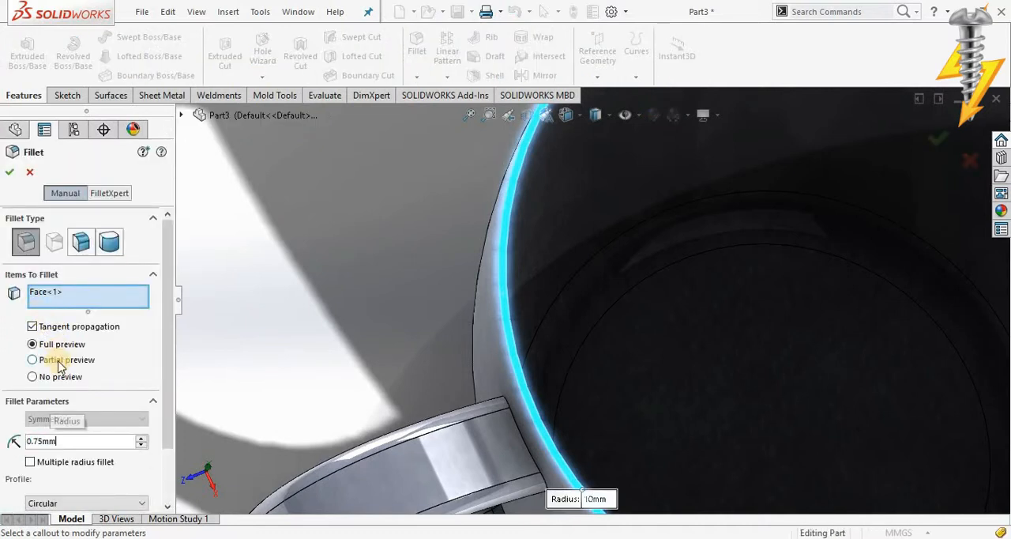
key("Return")
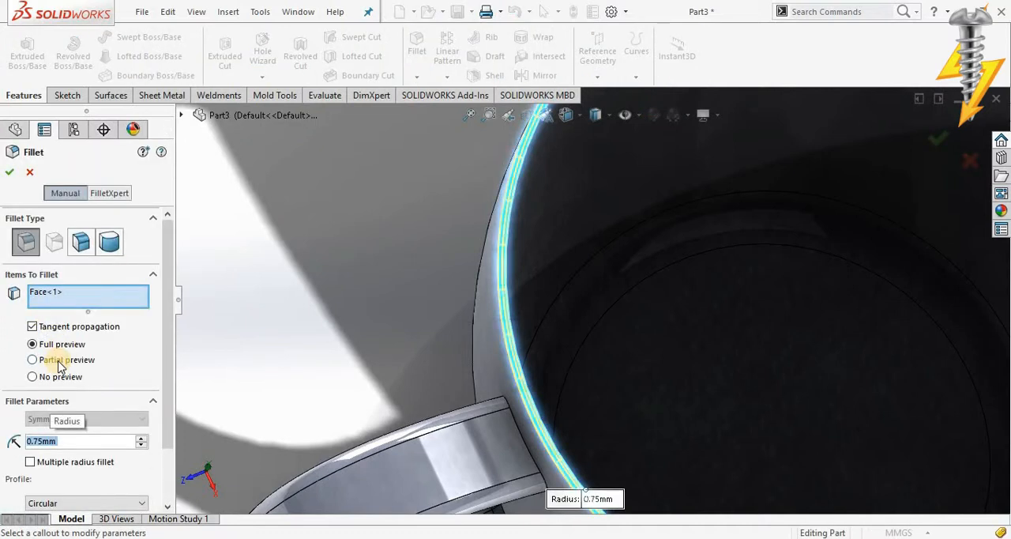
left_click(11, 173)
Step: Start editing the whole part's appearance and browse the appearance library to the Glass category
scroll(582, 243, "up", 5)
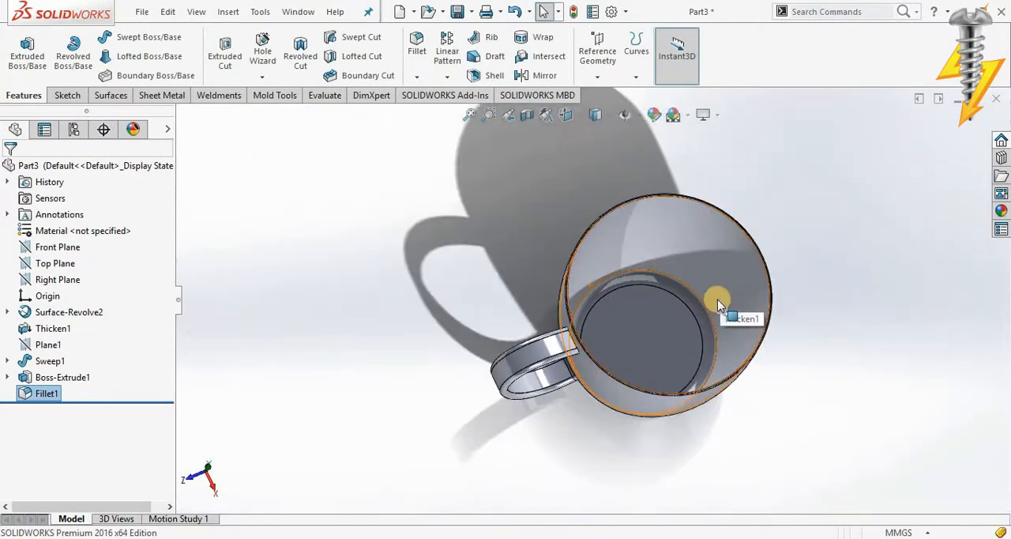
scroll(718, 303, "down", 2)
middle_click_drag(718, 304, 688, 150)
left_click(759, 220)
left_click(654, 115)
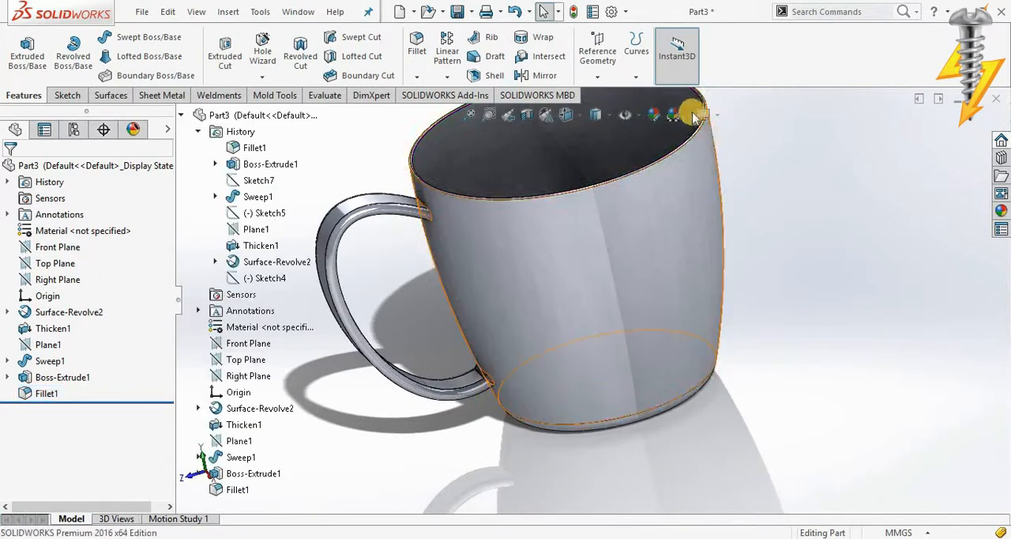
left_click(654, 115)
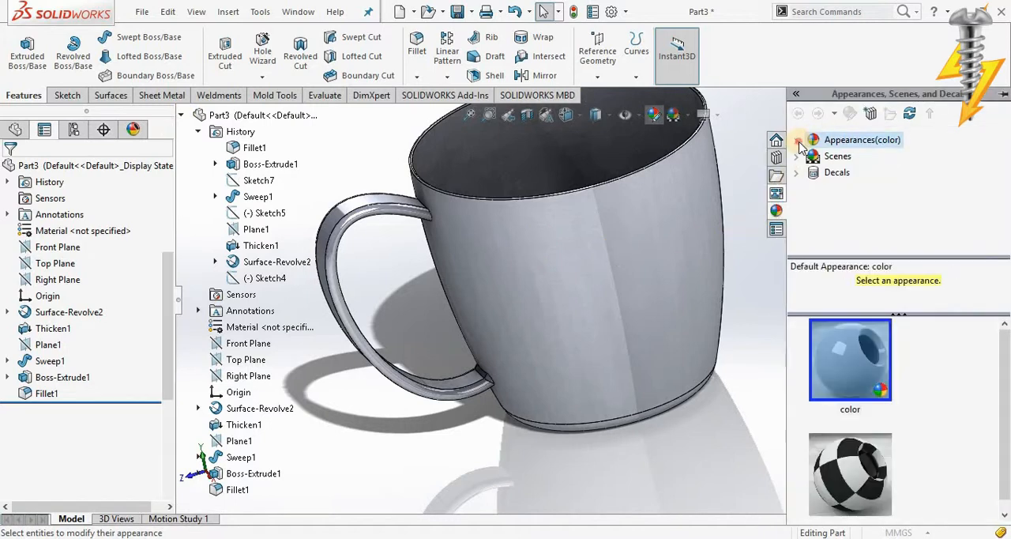
left_click(814, 157)
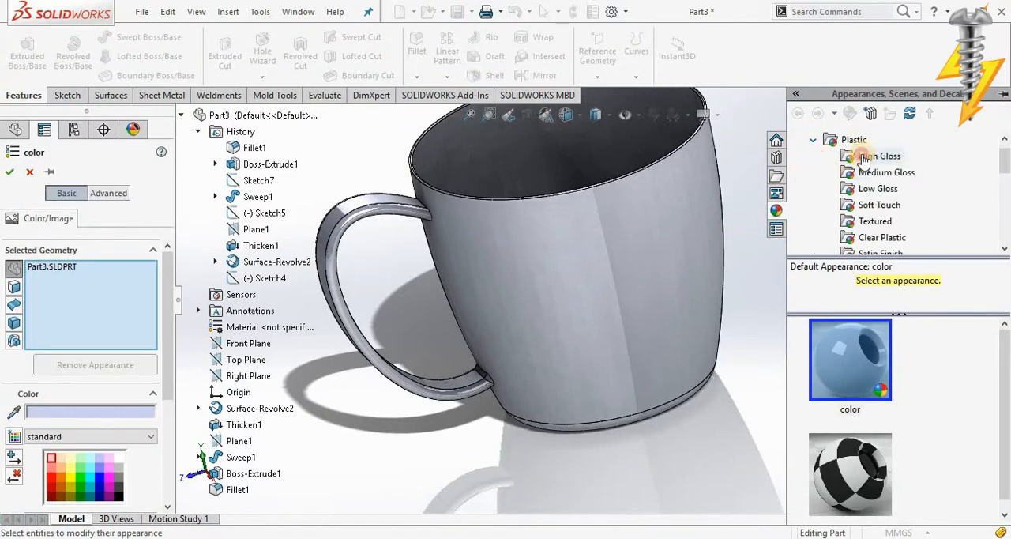
scroll(861, 213, "down", 2)
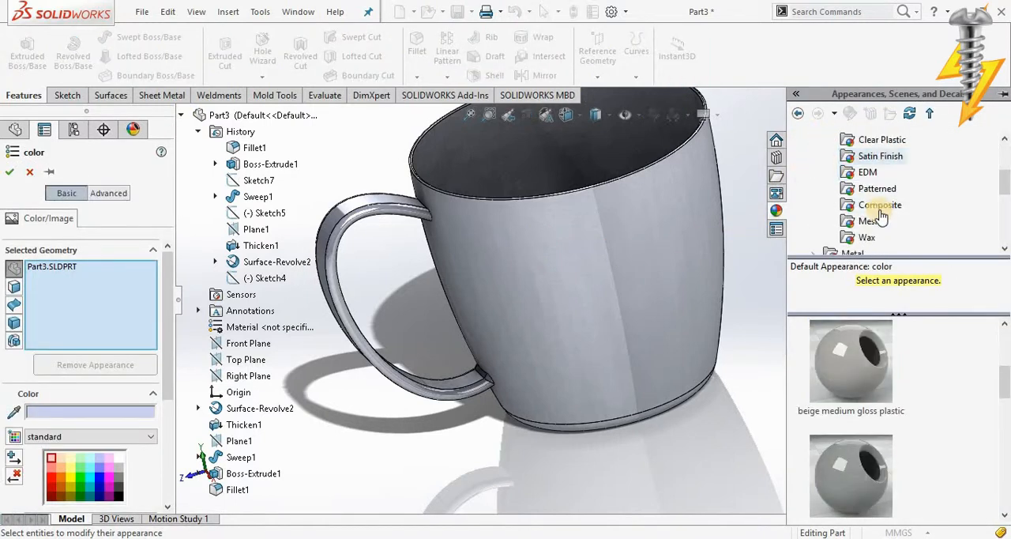
scroll(864, 187, "down", 2)
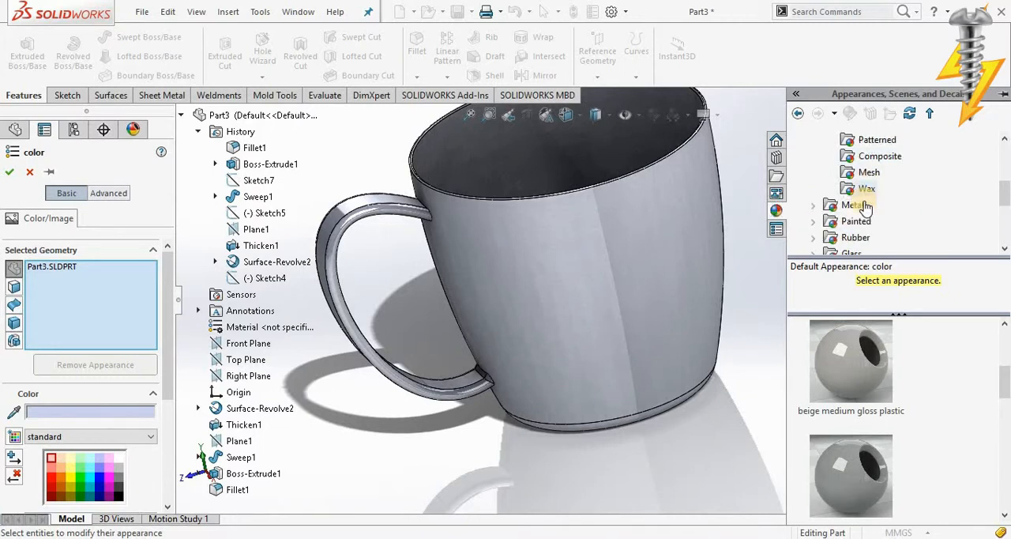
left_click(839, 206)
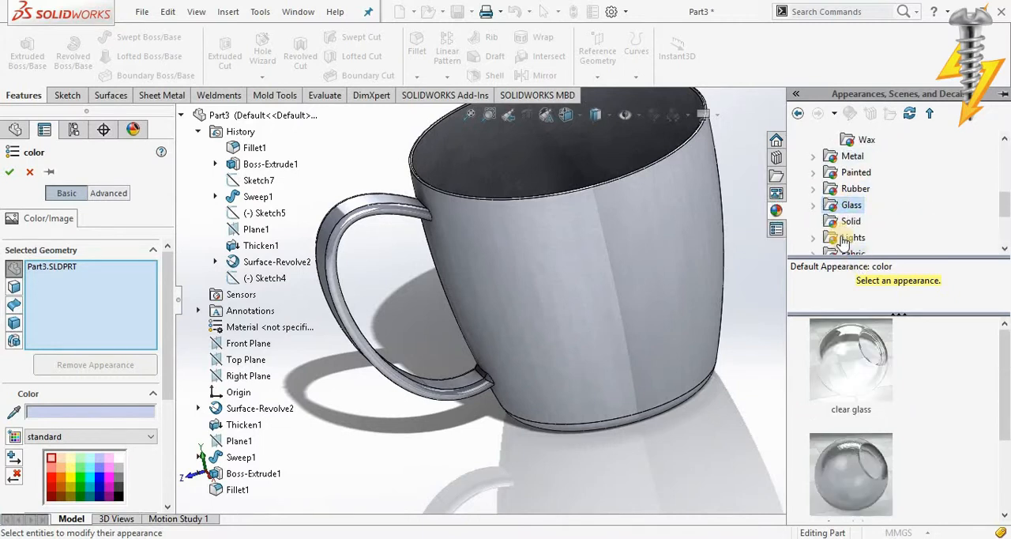
Step: Try the clear thick glass appearance on the whole mug
left_click(859, 376)
scroll(861, 442, "down", 1)
left_click(853, 462)
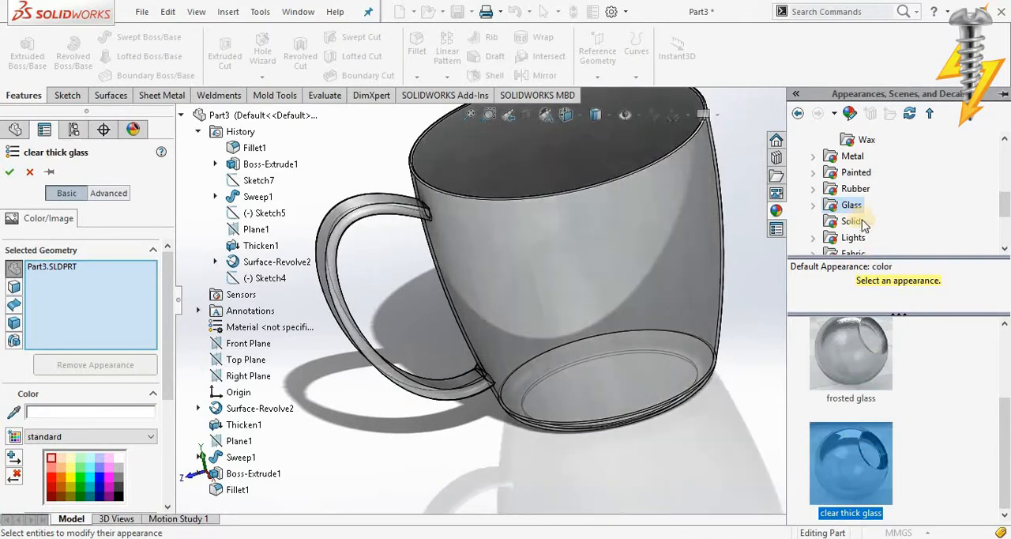
Step: Apply the blue glass appearance from the Gloss glass group to the whole mug and accept it
left_click(813, 206)
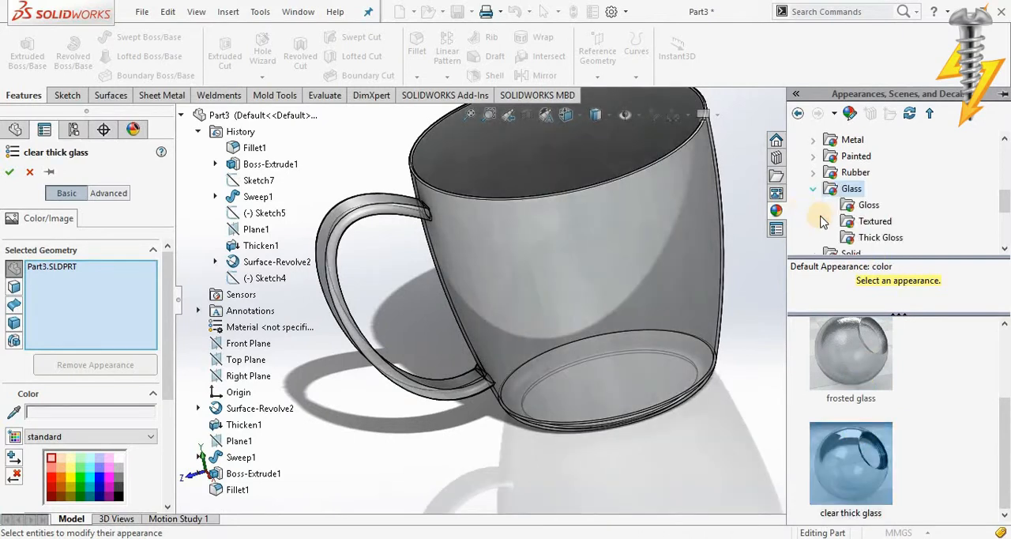
left_click(861, 221)
scroll(845, 385, "down", 2)
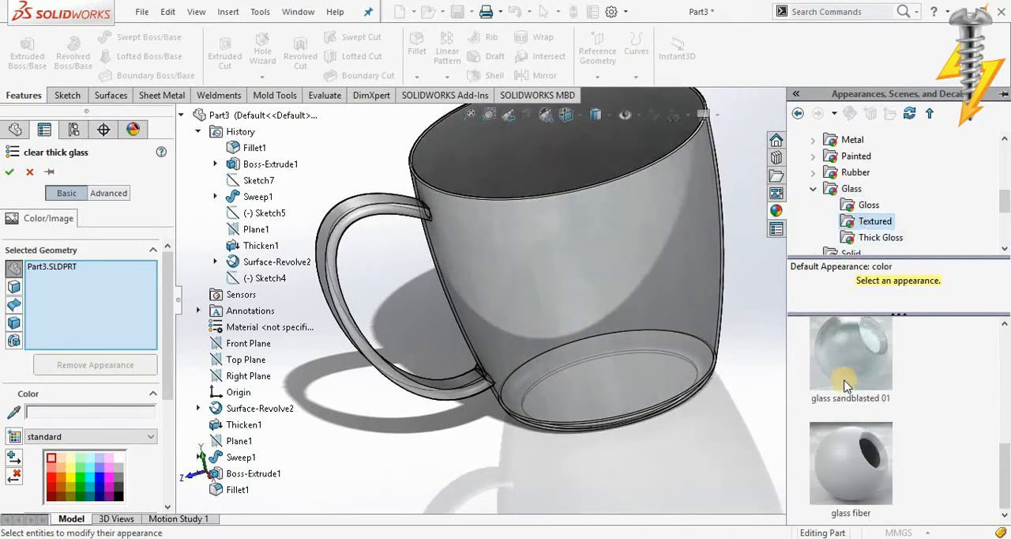
left_click(861, 207)
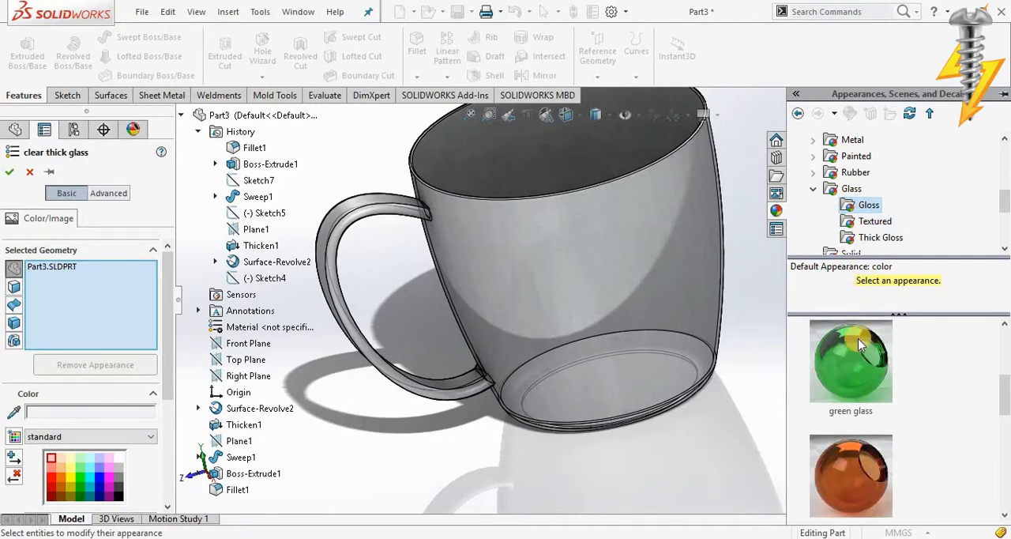
left_click(857, 338)
scroll(858, 338, "up", 1)
left_click(855, 346)
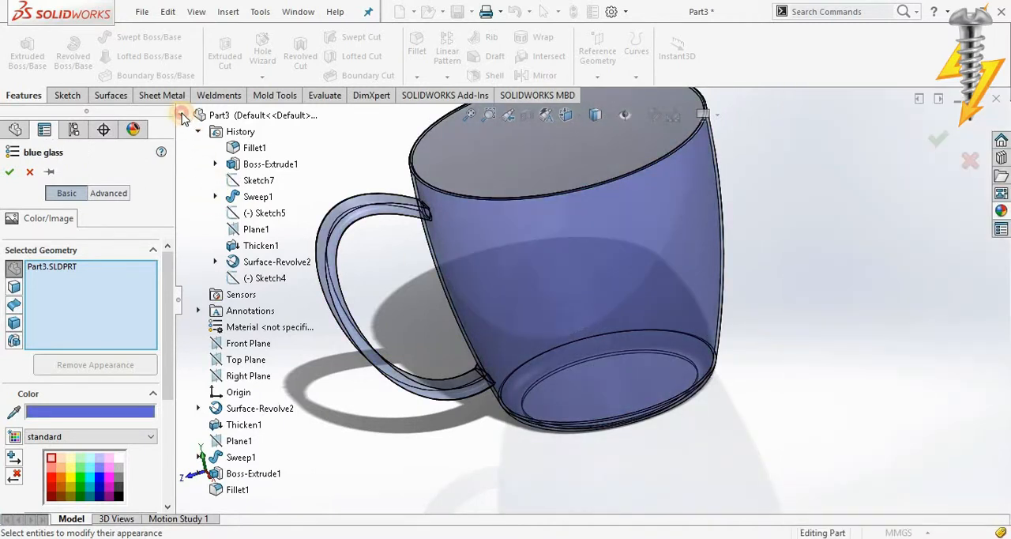
left_click(183, 116)
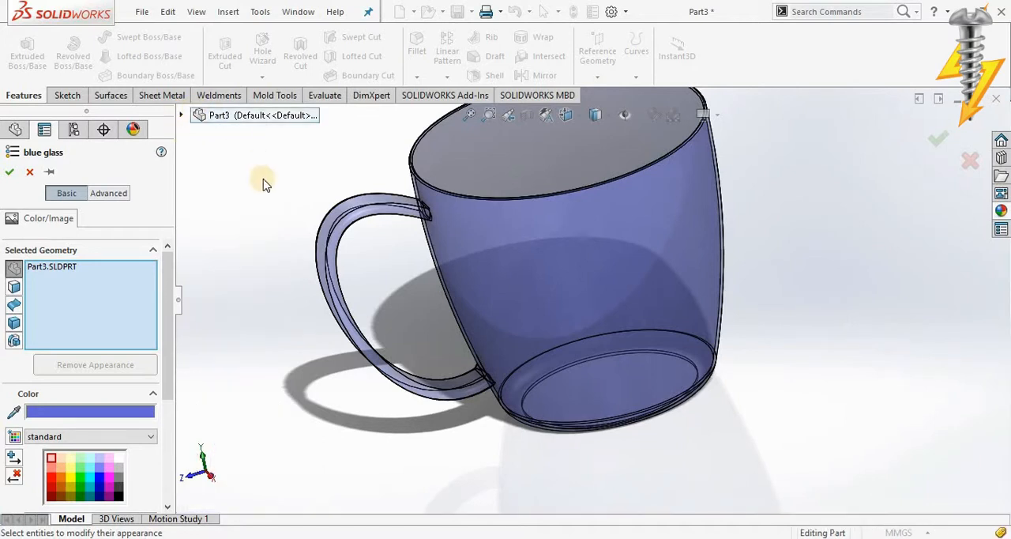
left_click(10, 171)
Step: Change the mug's display style to shaded without edge lines
middle_click_drag(563, 190, 547, 115)
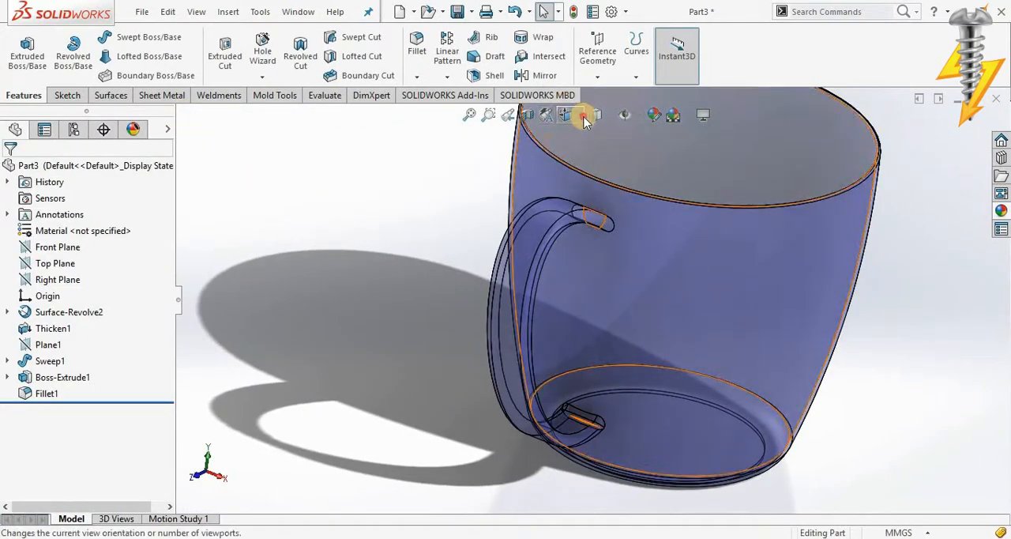
left_click(566, 115)
mouse_move(652, 248)
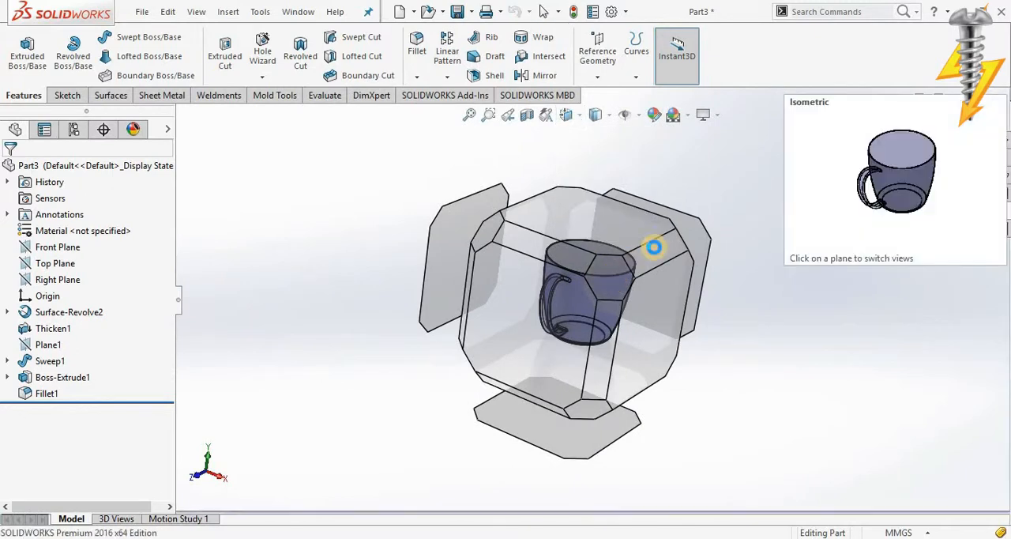
left_click(672, 230)
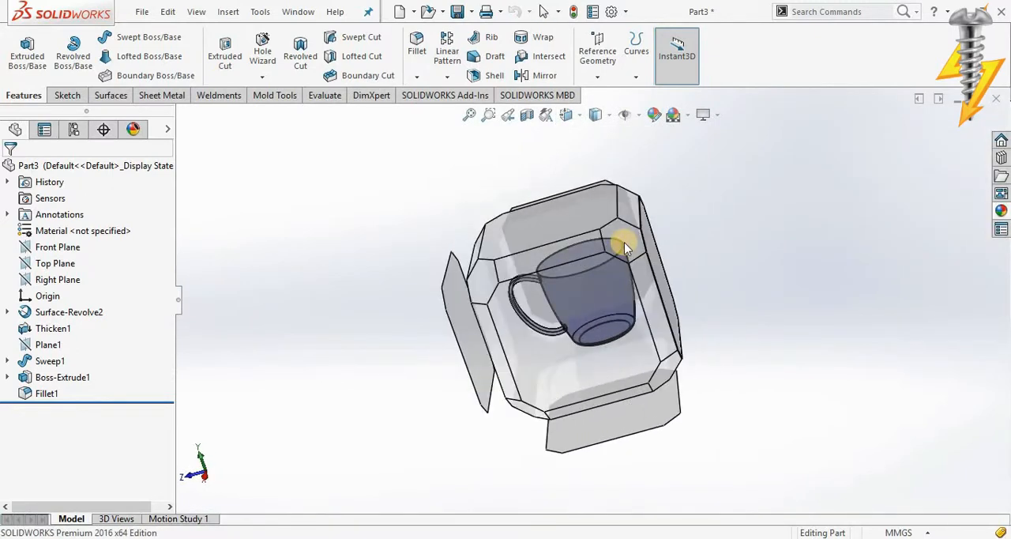
left_click(624, 249)
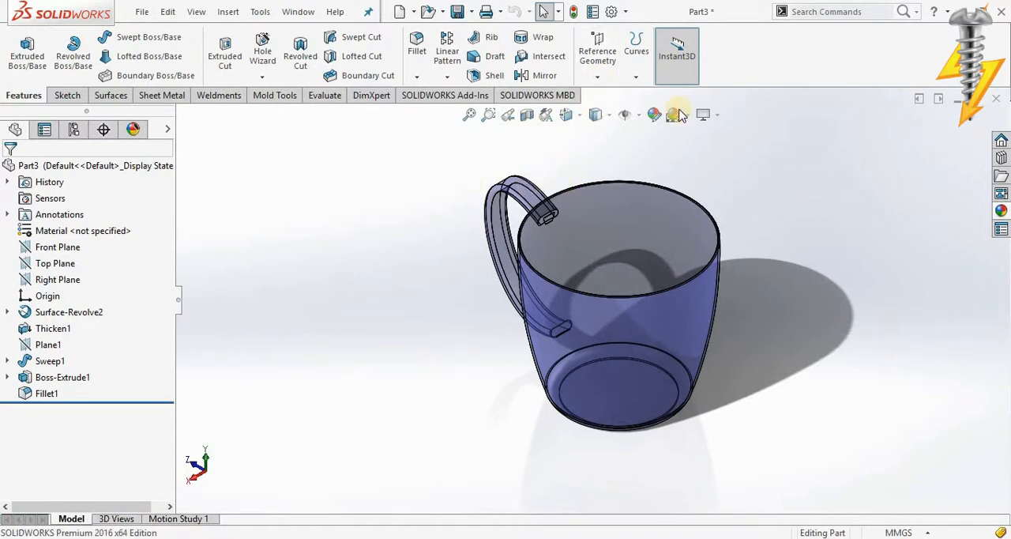
left_click(716, 124)
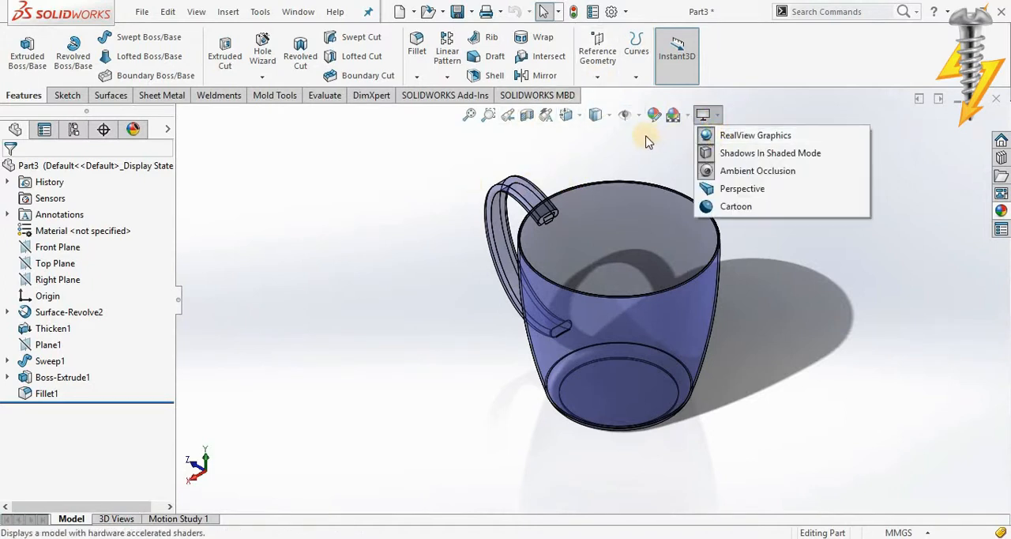
left_click(595, 116)
left_click(598, 155)
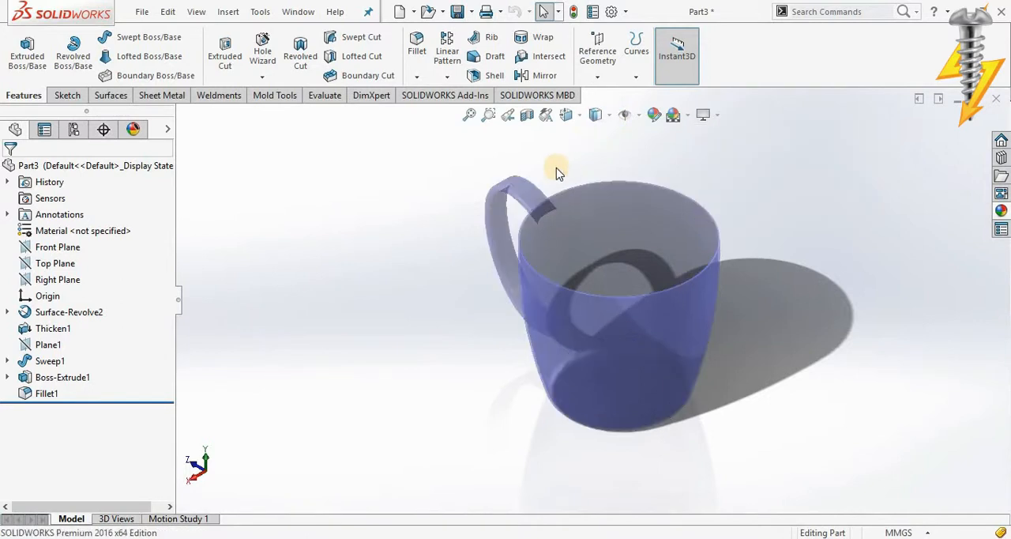
Step: Try the Backdrop - Grey with Overhead Light, Rooftop and Courtyard Background scenes around the mug
left_click(689, 117)
left_click(714, 172)
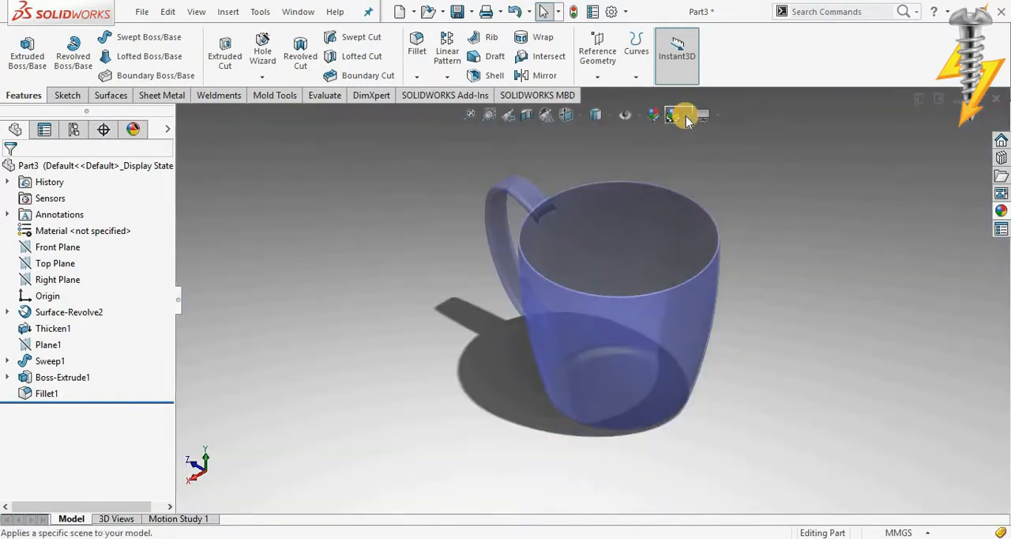
left_click(687, 115)
left_click(693, 206)
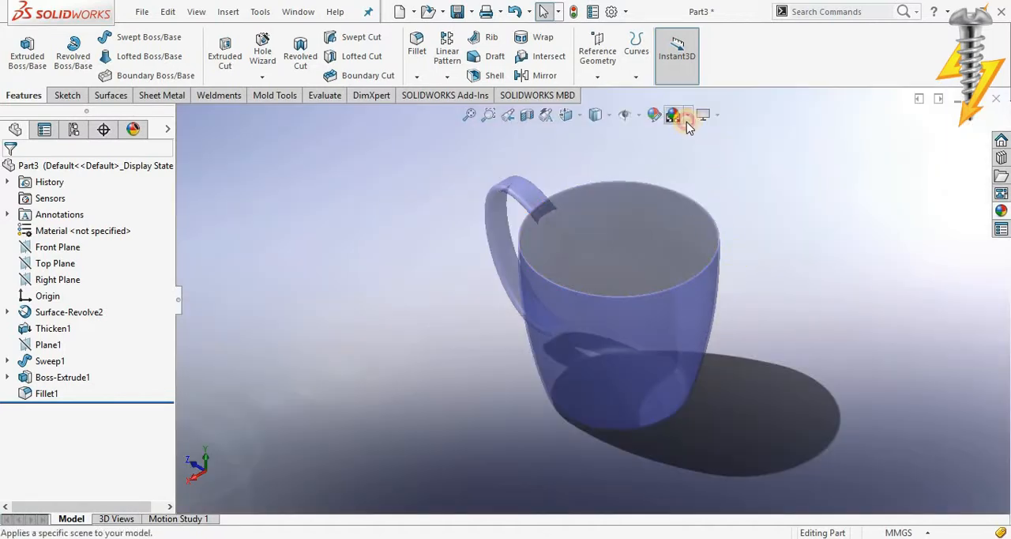
left_click(687, 116)
left_click(705, 228)
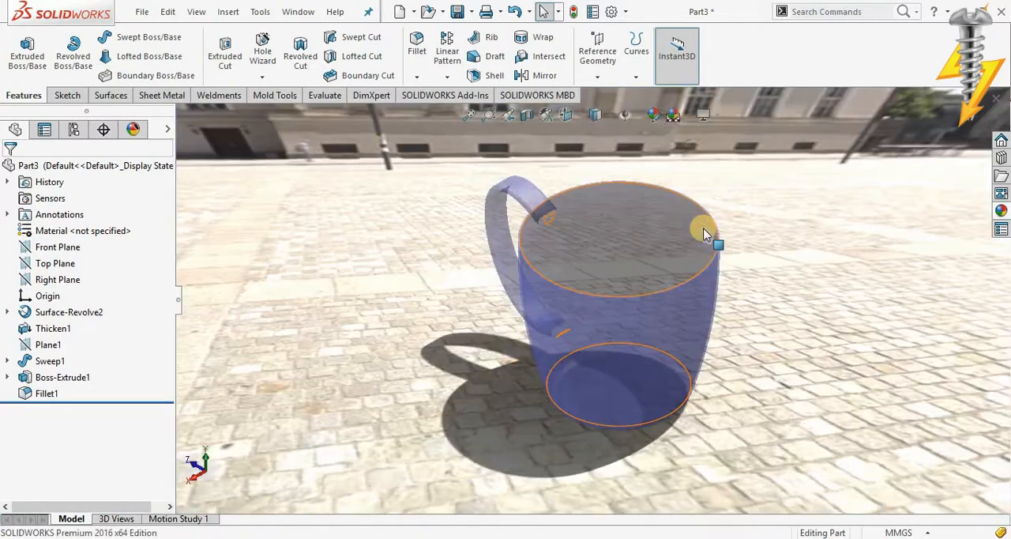
Step: Try the Urban 5 Background and 3 Point Blue scenes around the mug
left_click(690, 116)
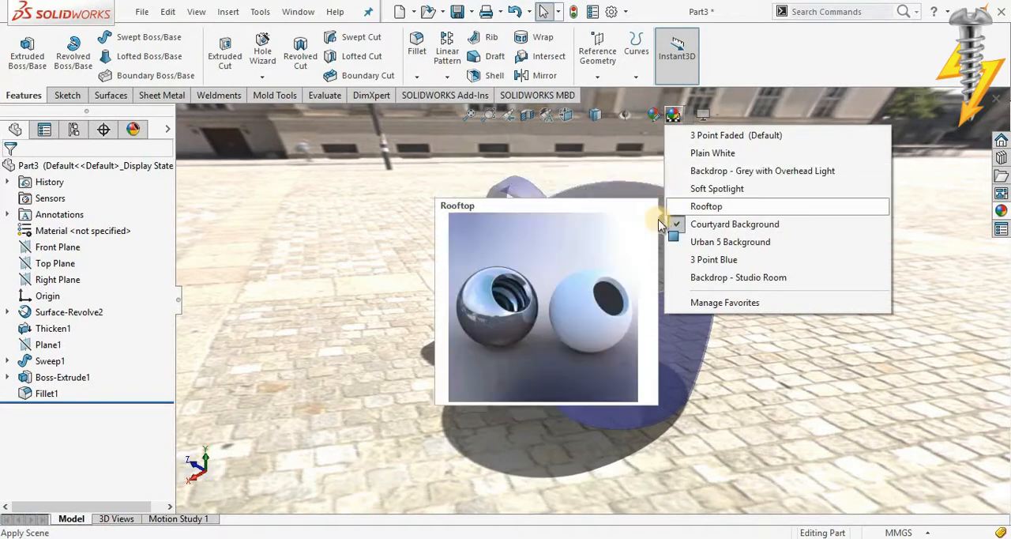
left_click(472, 174)
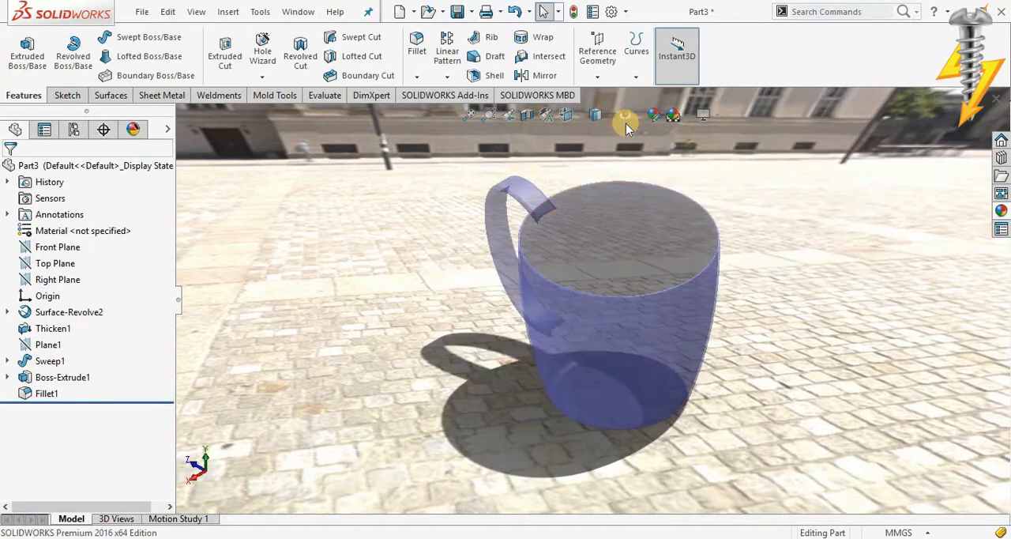
left_click(684, 118)
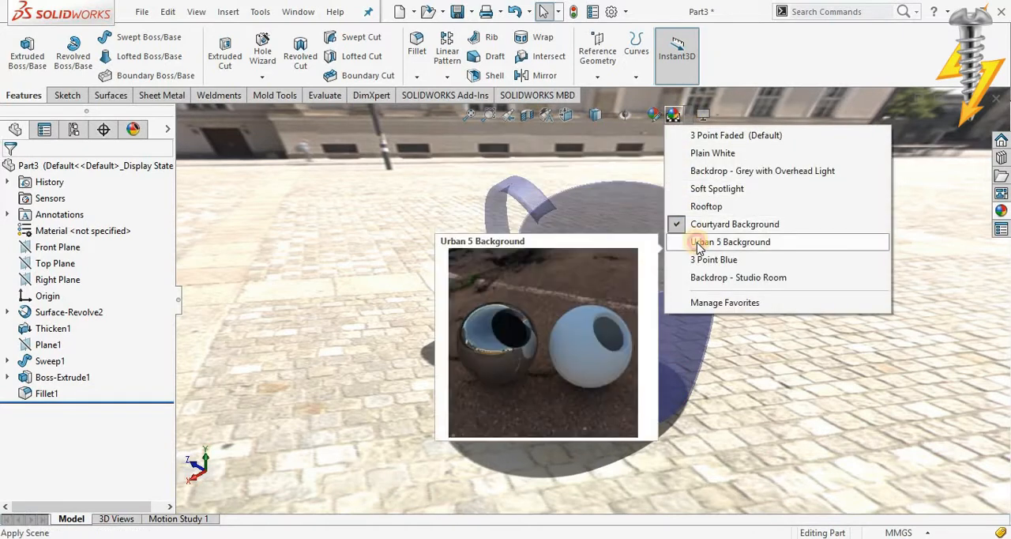
left_click(700, 240)
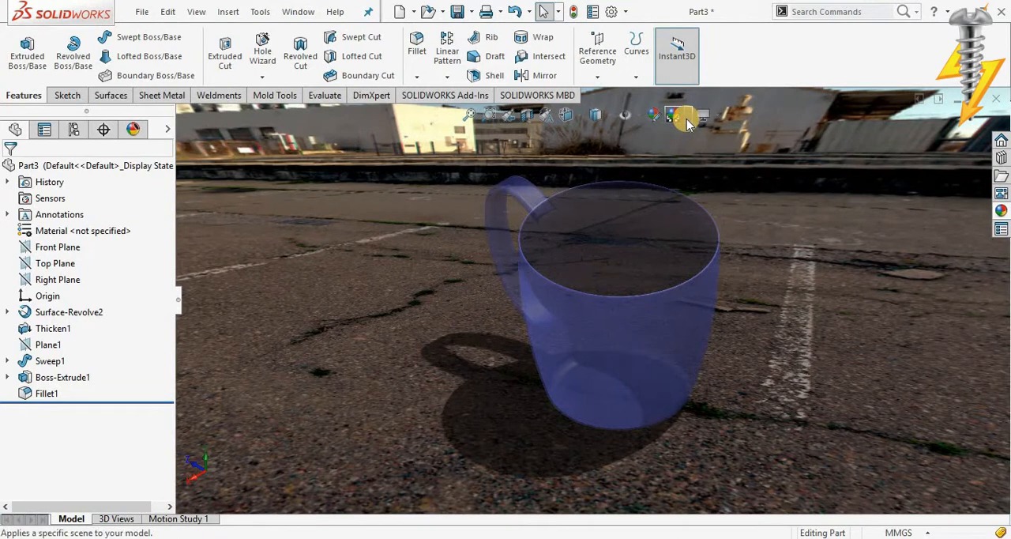
left_click(681, 120)
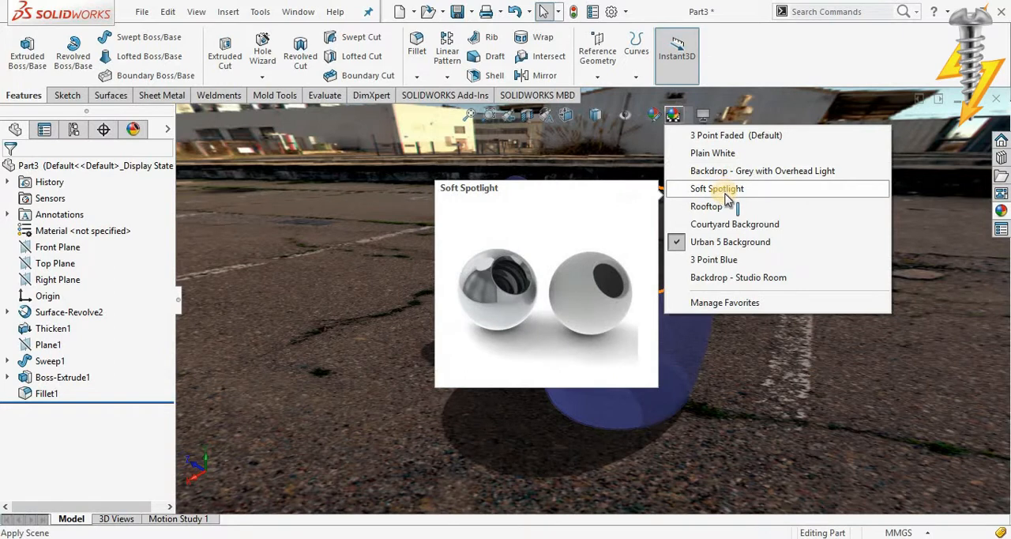
left_click(712, 259)
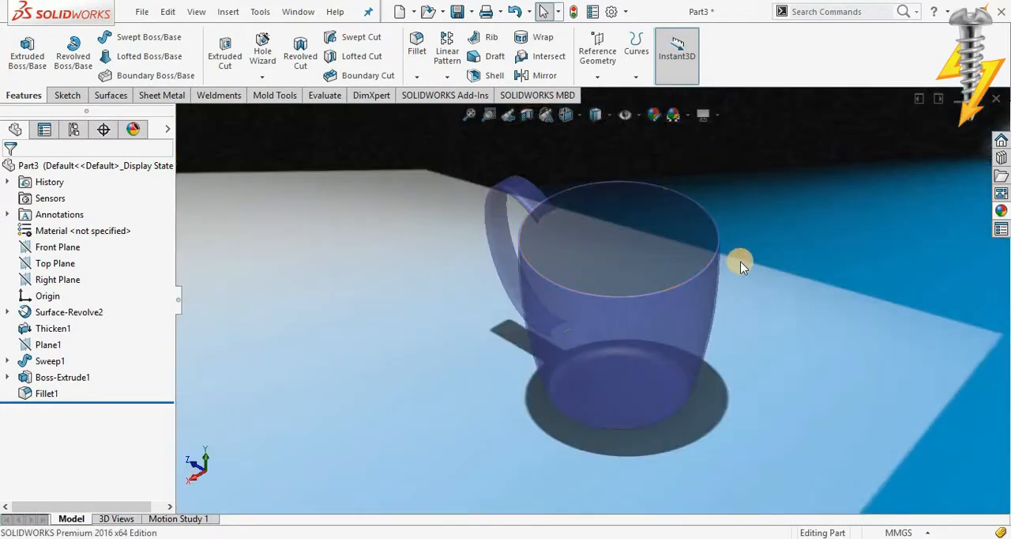
Step: Apply the Backdrop - Studio Room scene to the mug model
left_click(683, 114)
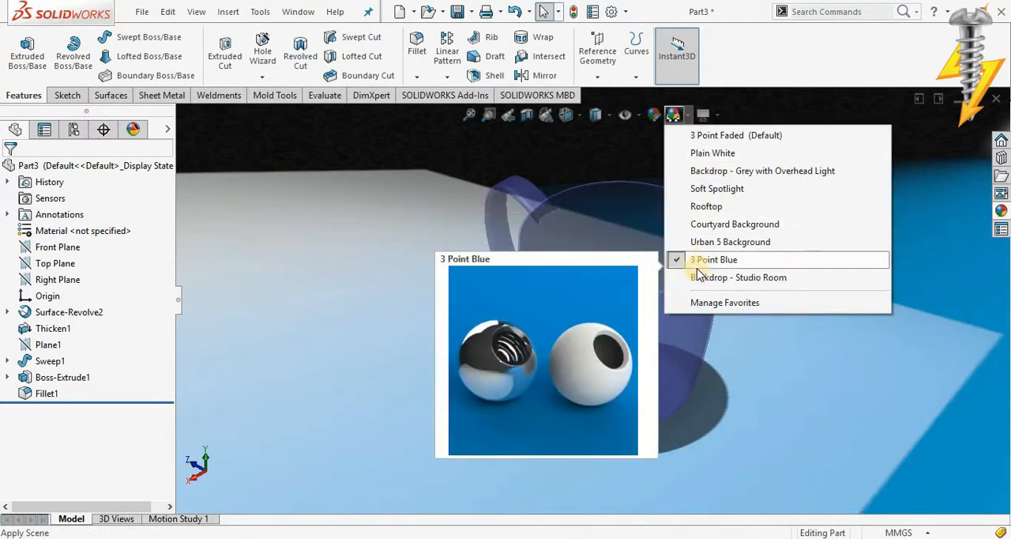
left_click(698, 263)
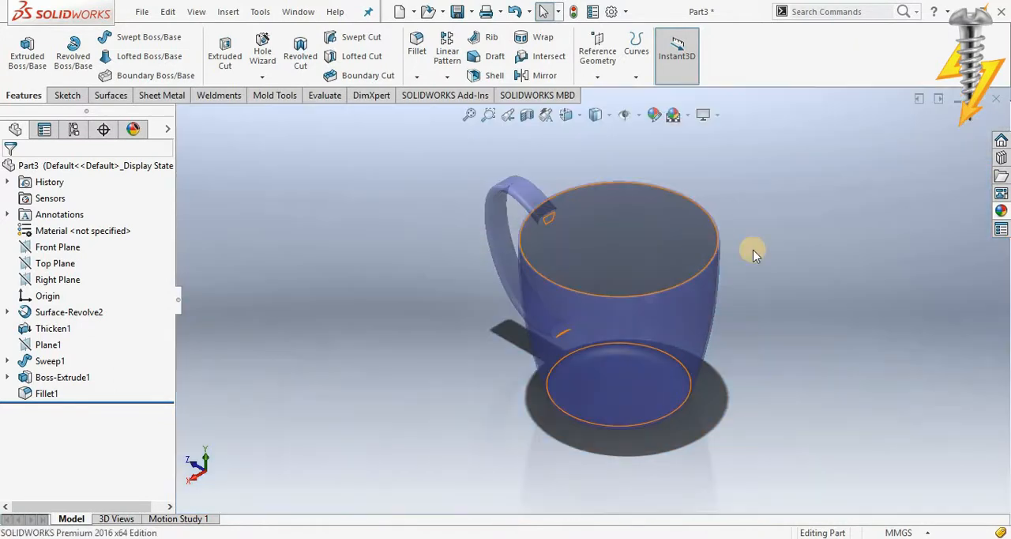
middle_click_drag(726, 268, 623, 163)
scroll(623, 162, "down", 2)
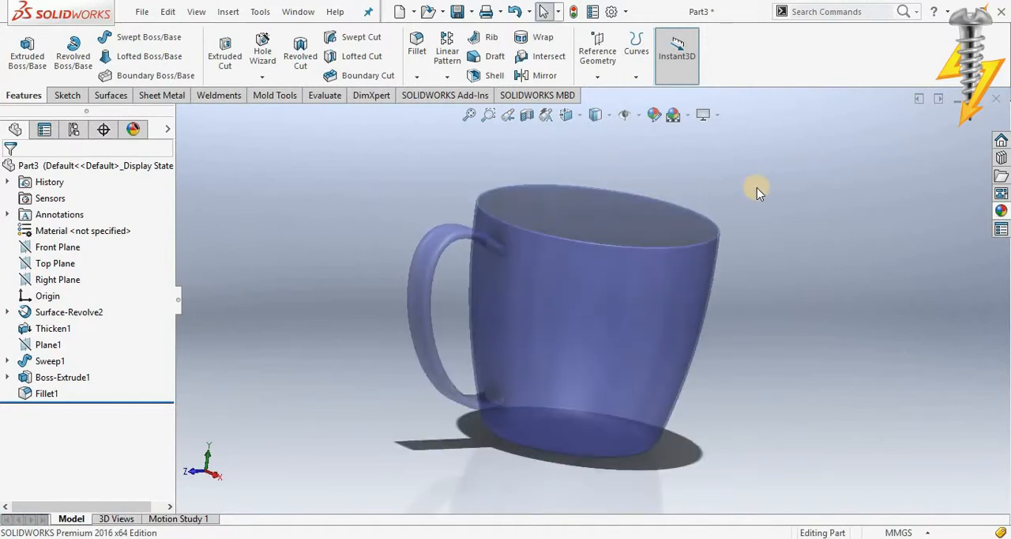